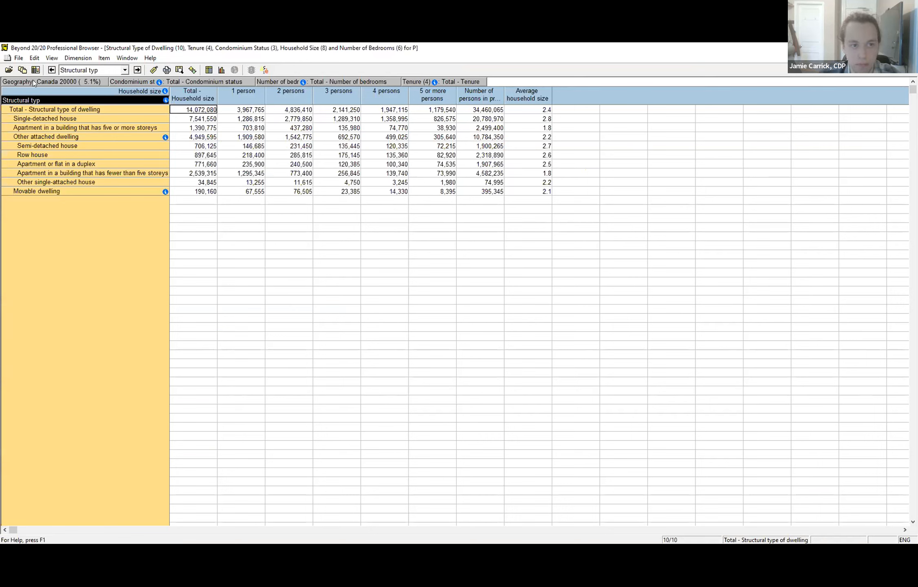
# Step: Make Geography the row dimension of the table and show only the Canada item
pyautogui.moveTo(35, 81); pyautogui.dragTo(55, 112)
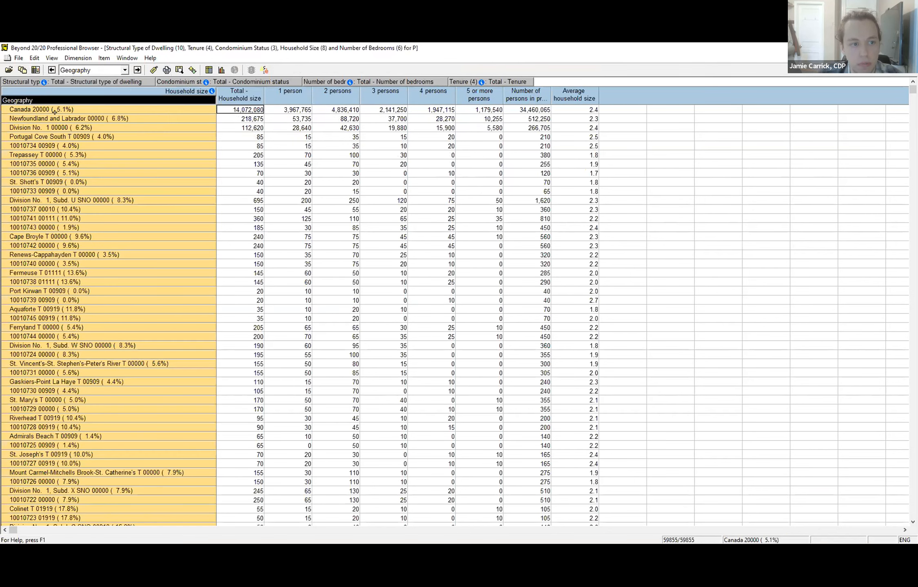
pyautogui.click(55, 115)
pyautogui.click(54, 110)
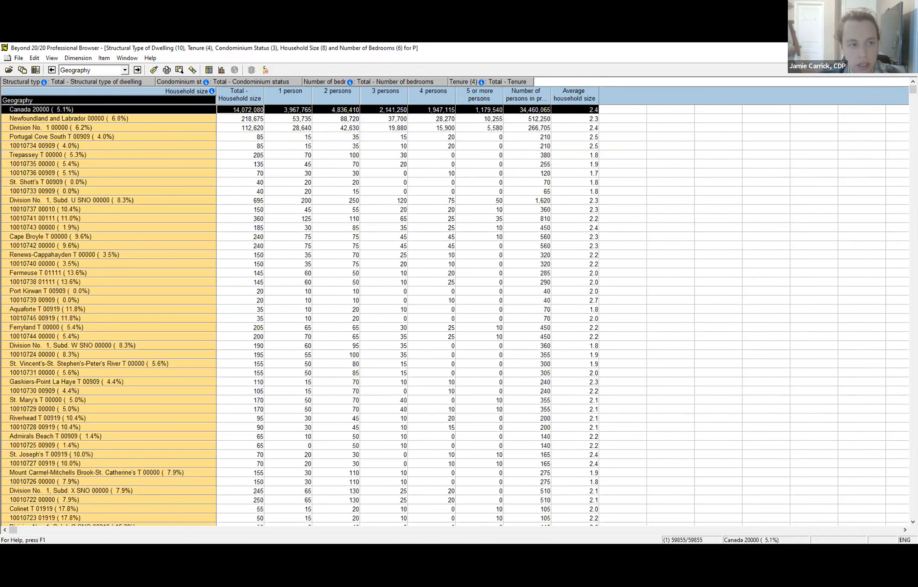
pyautogui.rightClick(51, 110)
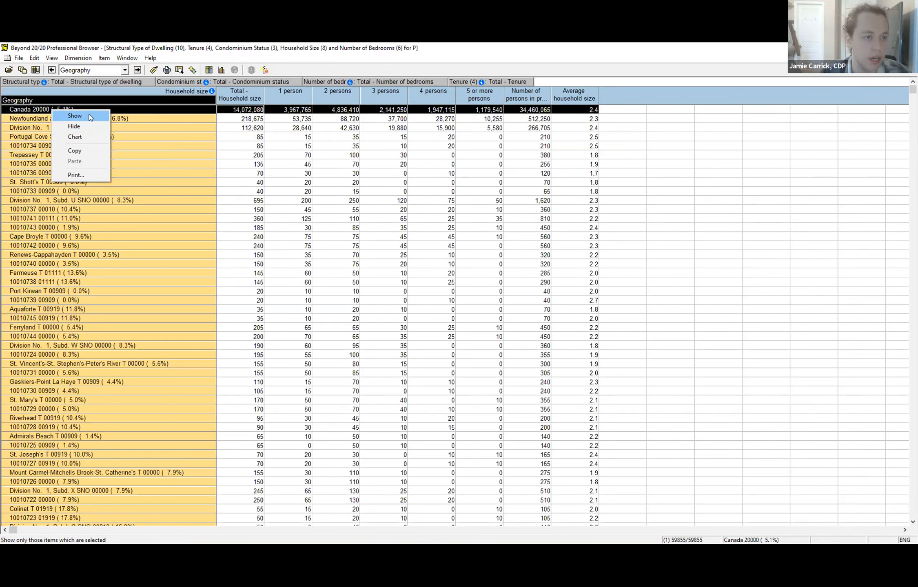
pyautogui.click(91, 117)
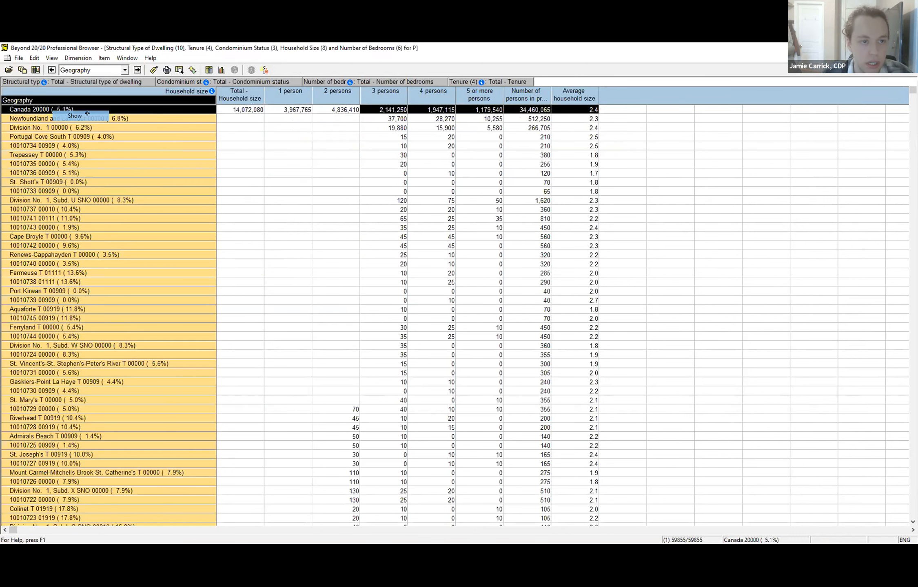
# Step: Search the Geography dimension's Level/Niveau field for PR, expanding the selection to add the provinces and territories
pyautogui.click(179, 70)
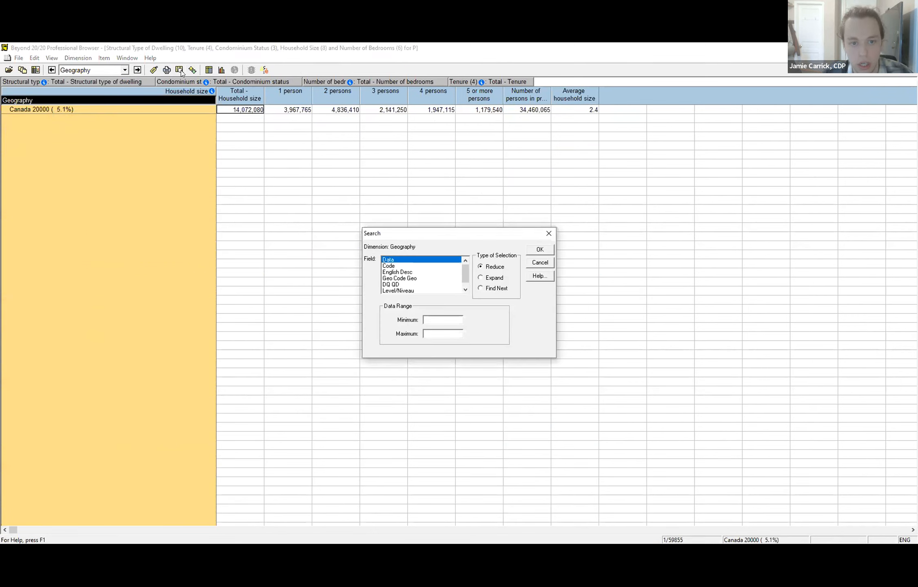
pyautogui.click(402, 291)
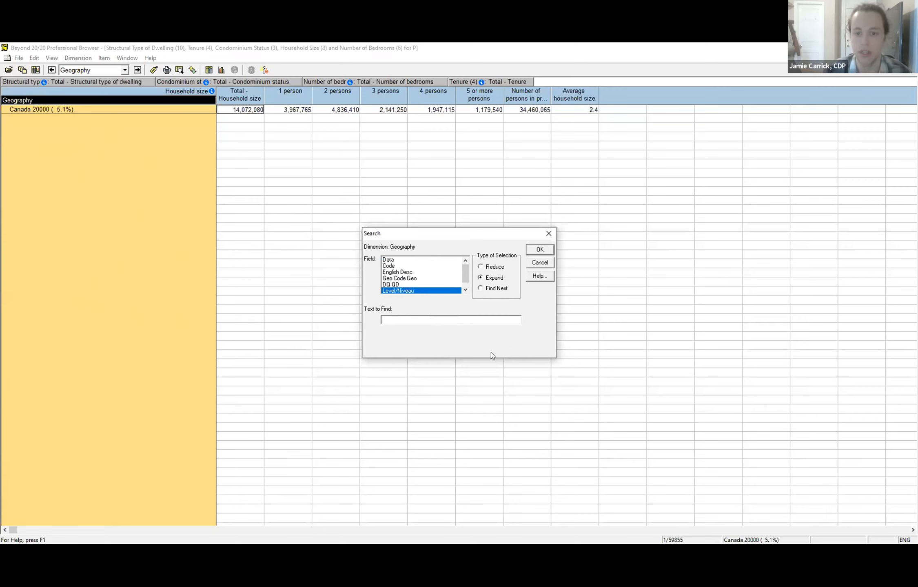
pyautogui.write('PR')
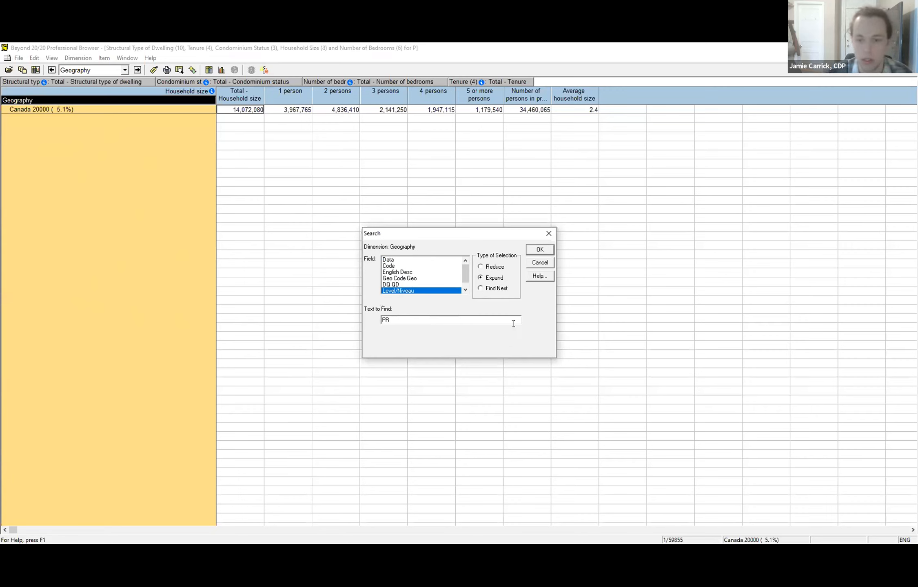
pyautogui.click(539, 250)
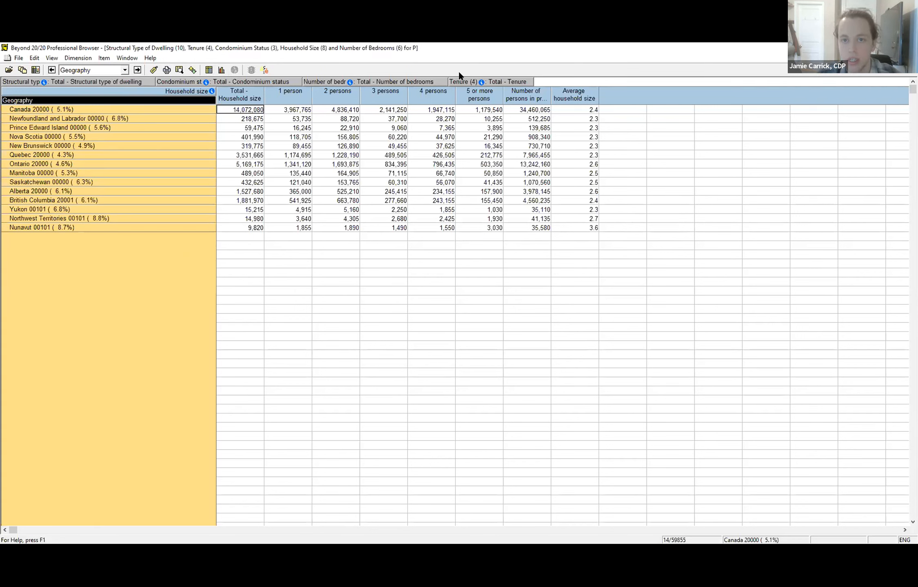
# Step: Nest Tenure within the Geography rows, with Structural type of dwelling nested inside Tenure
pyautogui.click(469, 80)
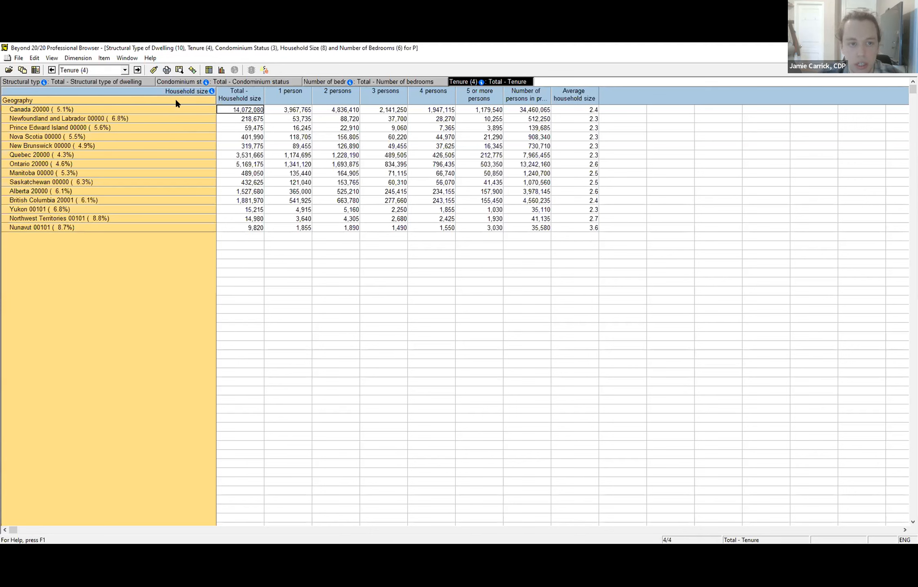
pyautogui.moveTo(469, 81); pyautogui.dragTo(209, 132)
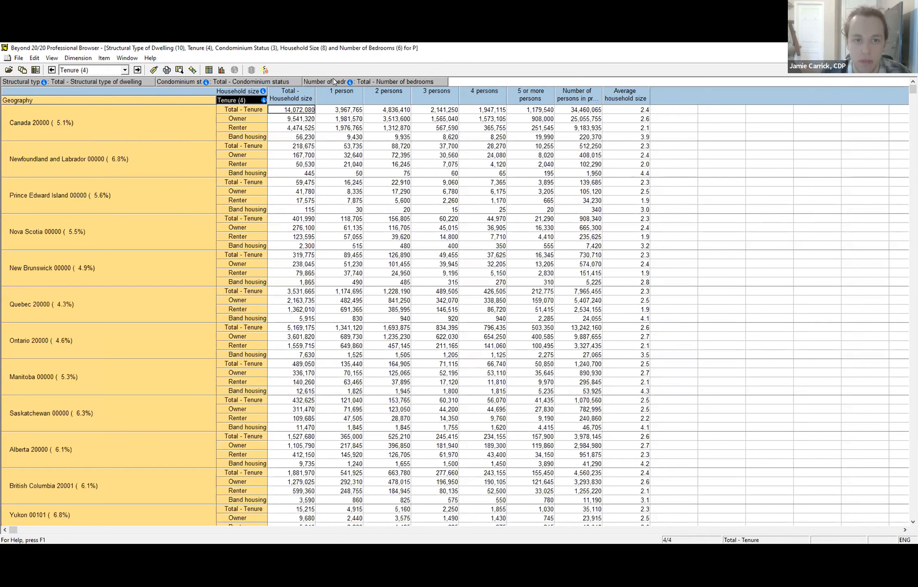
pyautogui.click(104, 83)
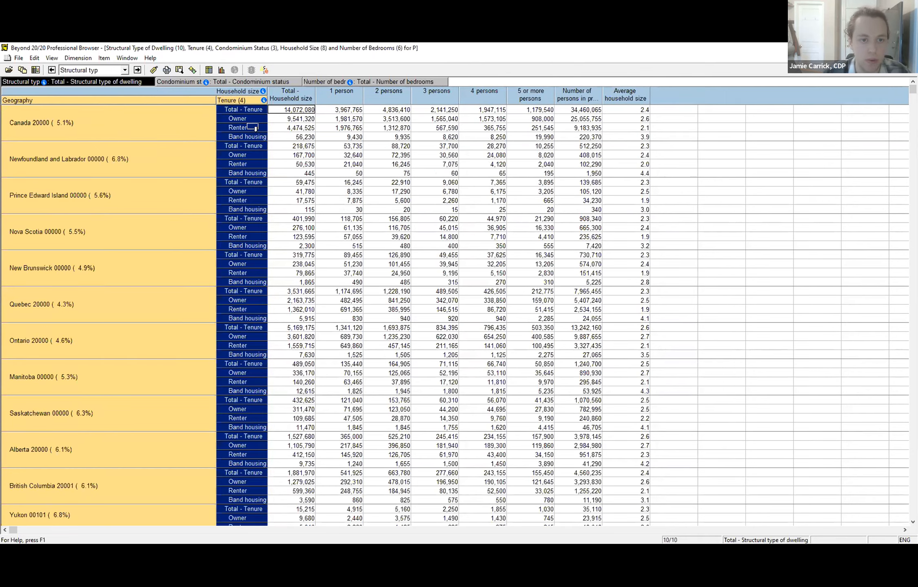
pyautogui.moveTo(266, 130); pyautogui.dragTo(266, 131)
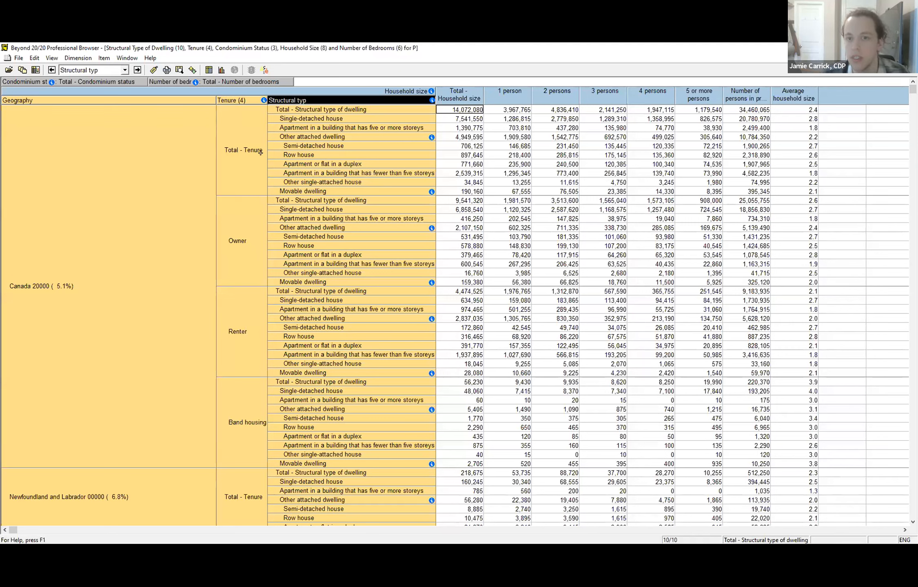
# Step: Make Condominium status the column dimension showing only its total, and nest Household size inside the Structural type rows
pyautogui.moveTo(81, 82); pyautogui.dragTo(490, 94)
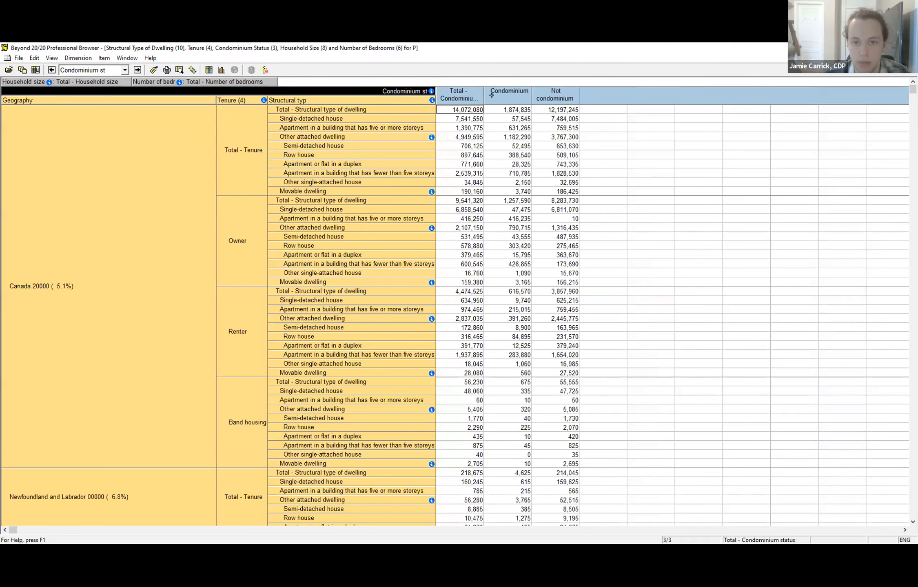
pyautogui.click(455, 91)
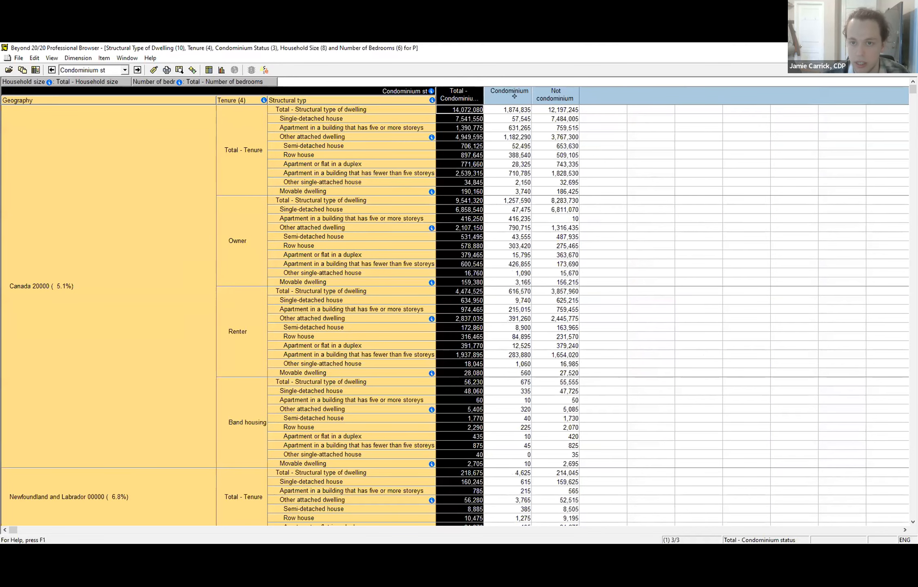
pyautogui.rightClick(456, 97)
pyautogui.click(477, 104)
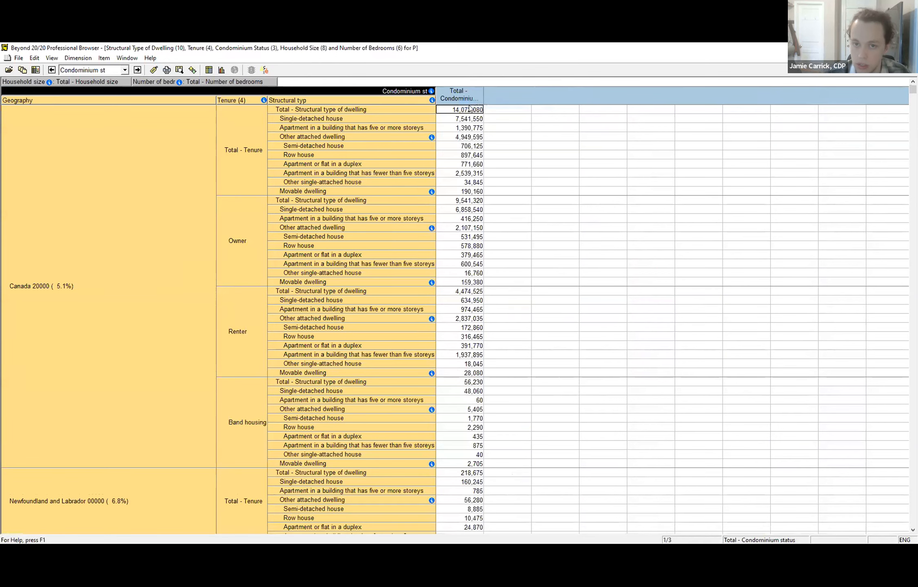
pyautogui.moveTo(116, 81); pyautogui.dragTo(423, 145)
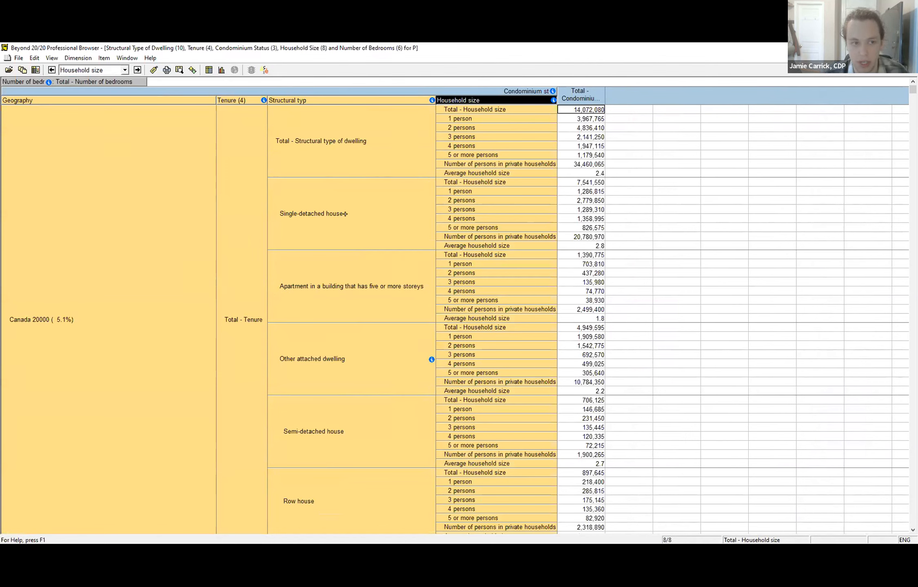
# Step: Save the table in Comma Separated format, overwriting the existing file example table.csv
pyautogui.click(18, 58)
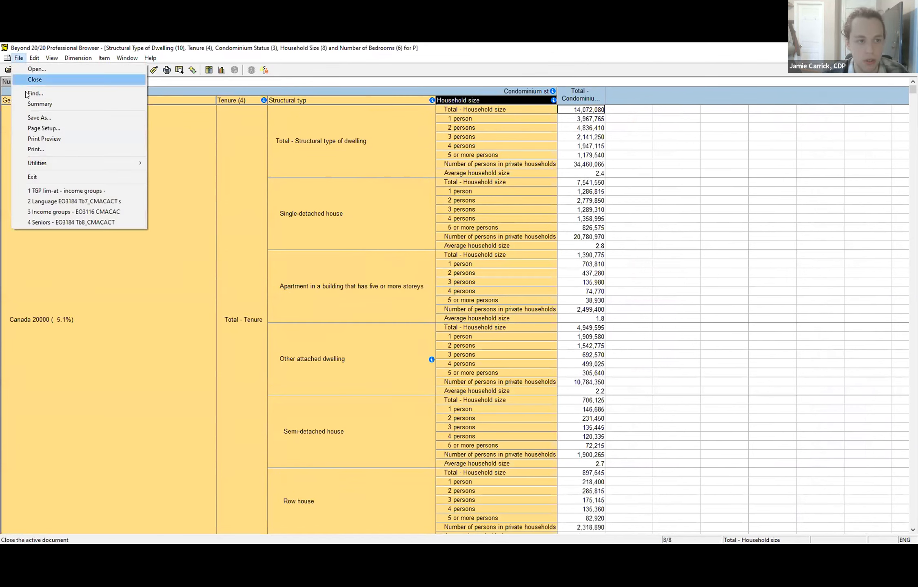
pyautogui.click(47, 122)
pyautogui.click(404, 330)
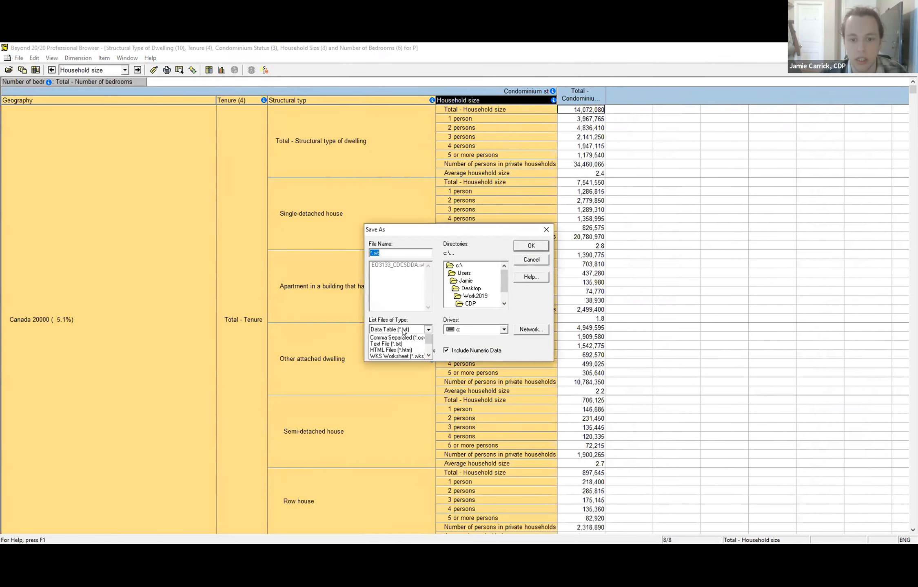
pyautogui.click(410, 352)
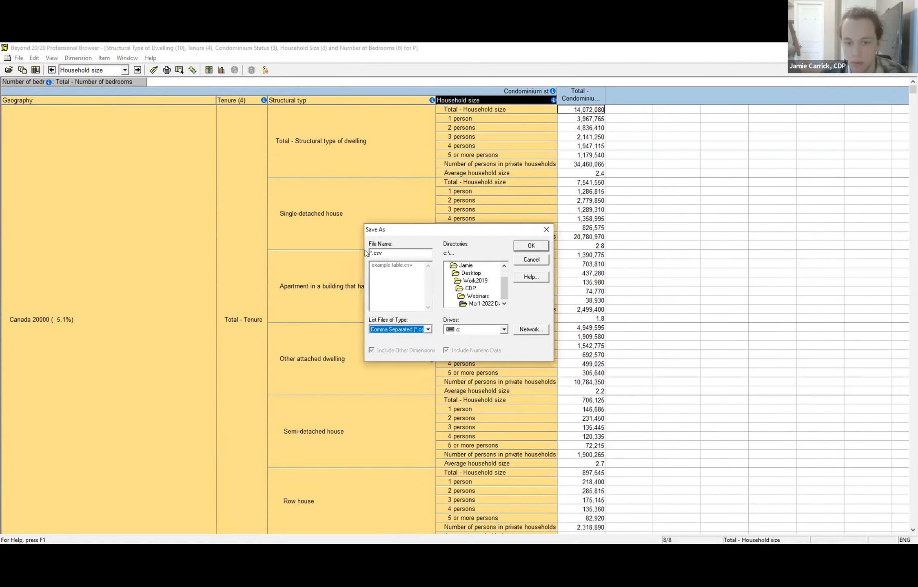
pyautogui.click(392, 265)
pyautogui.click(531, 246)
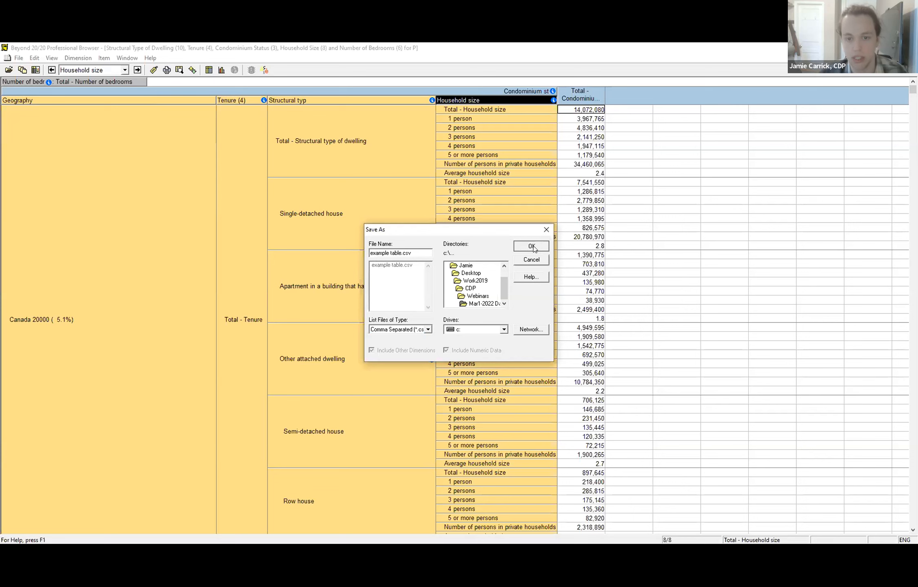
pyautogui.click(490, 325)
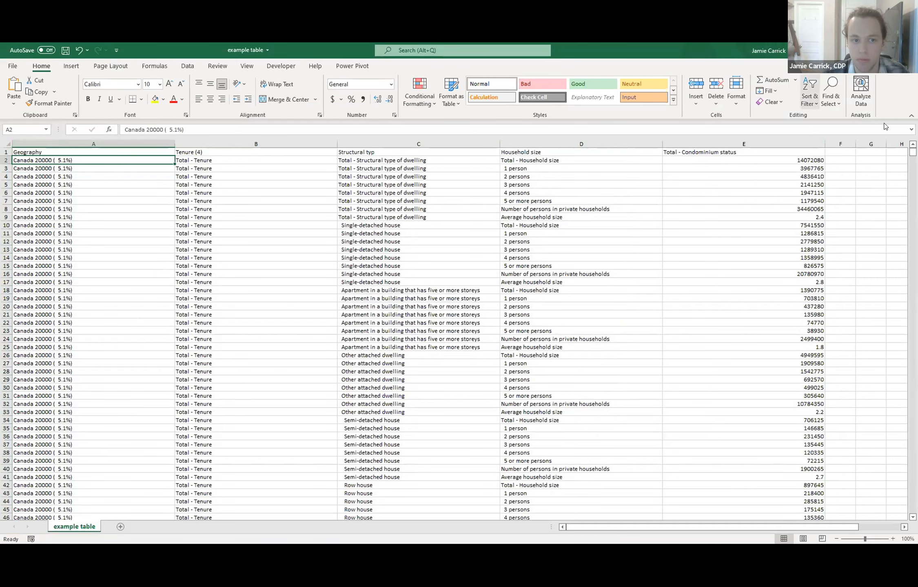
# Step: In Excel, examine the exported table's rows and column headers, and switch to the Data Visualization Workshop presentation in PowerPoint
pyautogui.press('Down')
pyautogui.press('Down')
pyautogui.press('Down')
pyautogui.press('Down')
pyautogui.press('Down')
pyautogui.press('Down')
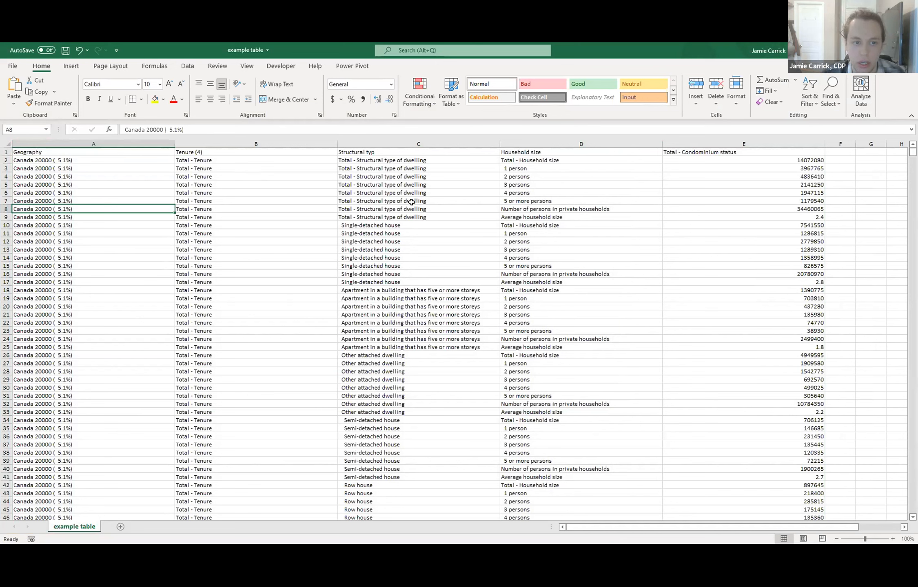
pyautogui.press('Right')
pyautogui.press('Right')
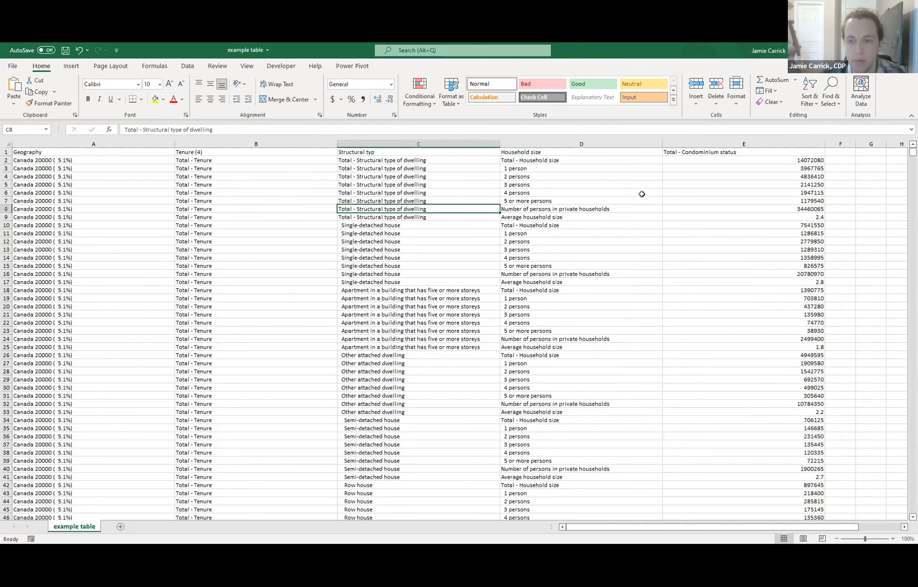
pyautogui.click(746, 152)
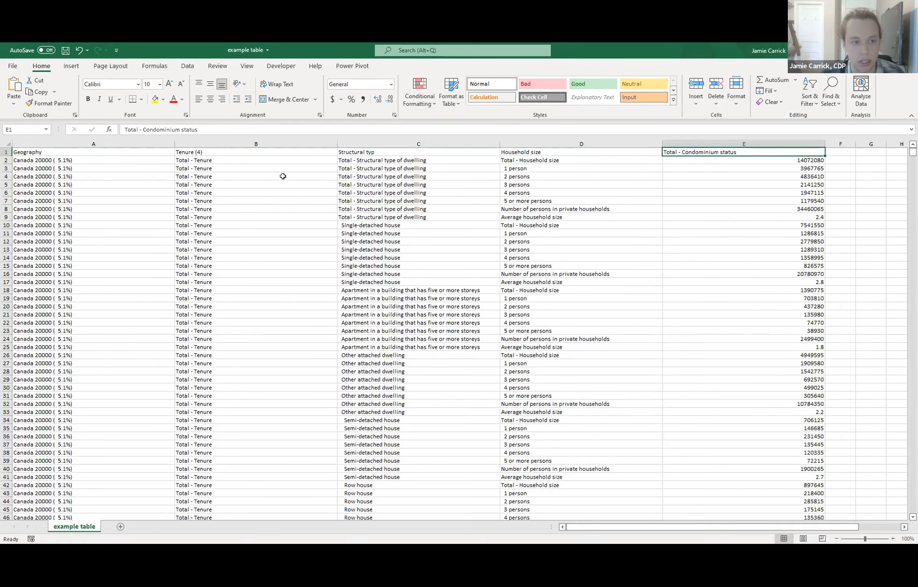
pyautogui.click(59, 151)
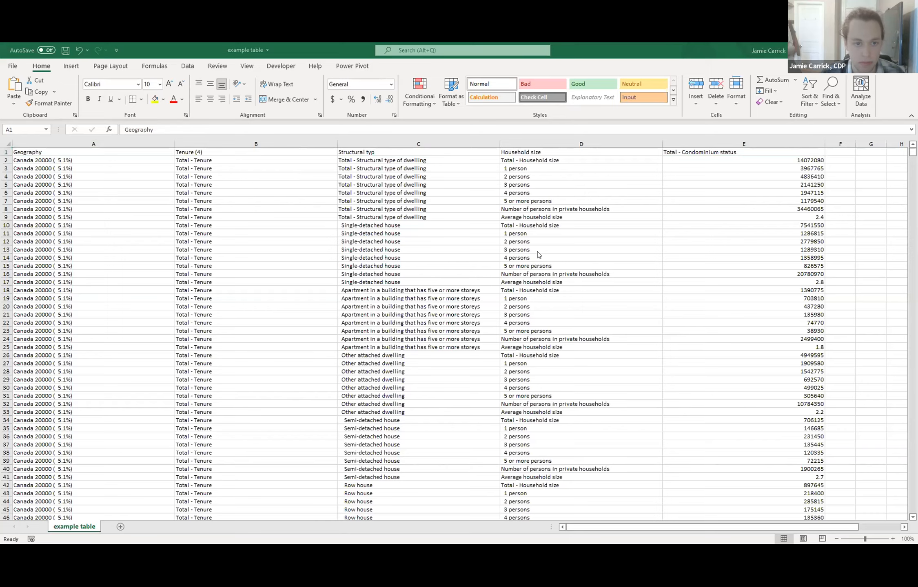
pyautogui.hotkey('alt', 'Tab')
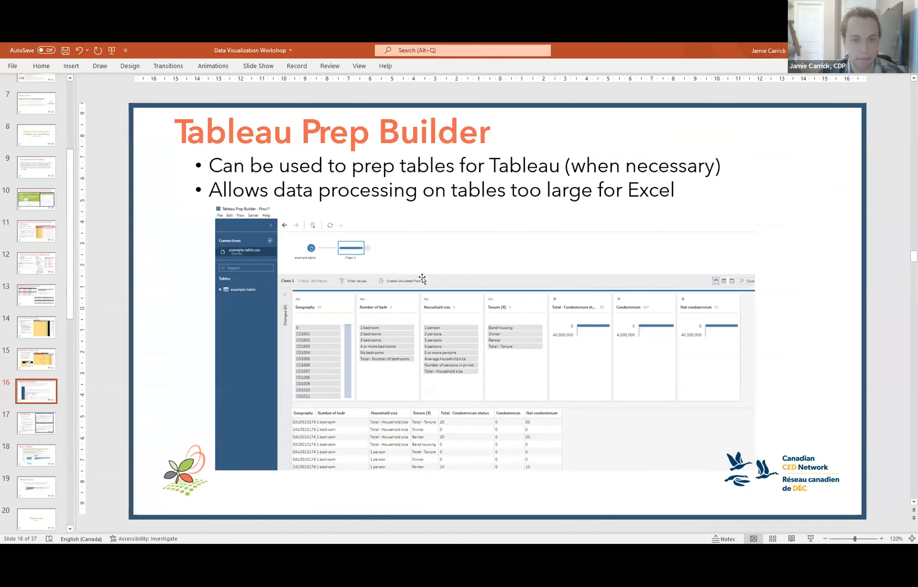
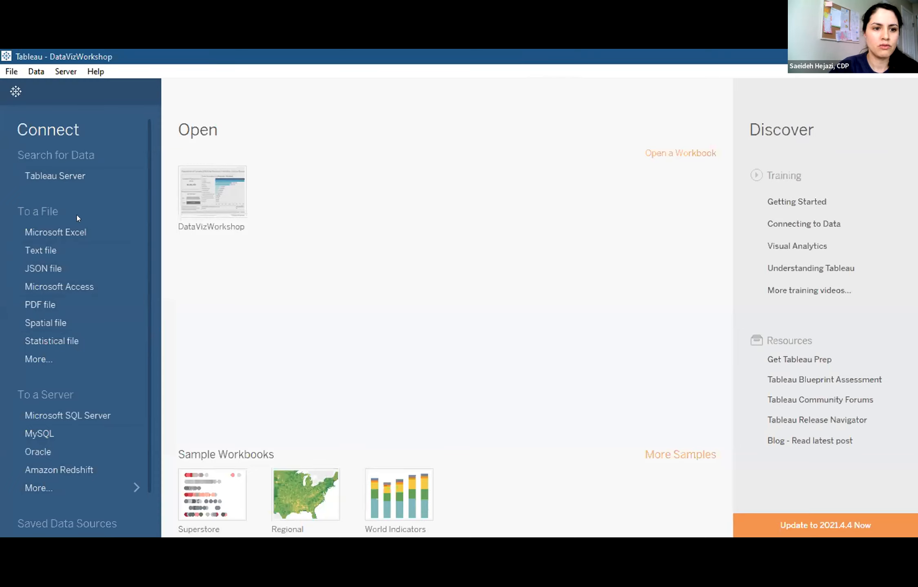
# Step: In Tableau, browse the files available for Microsoft Excel and spatial file connections without opening any, returning to the existing data source
pyautogui.click(58, 232)
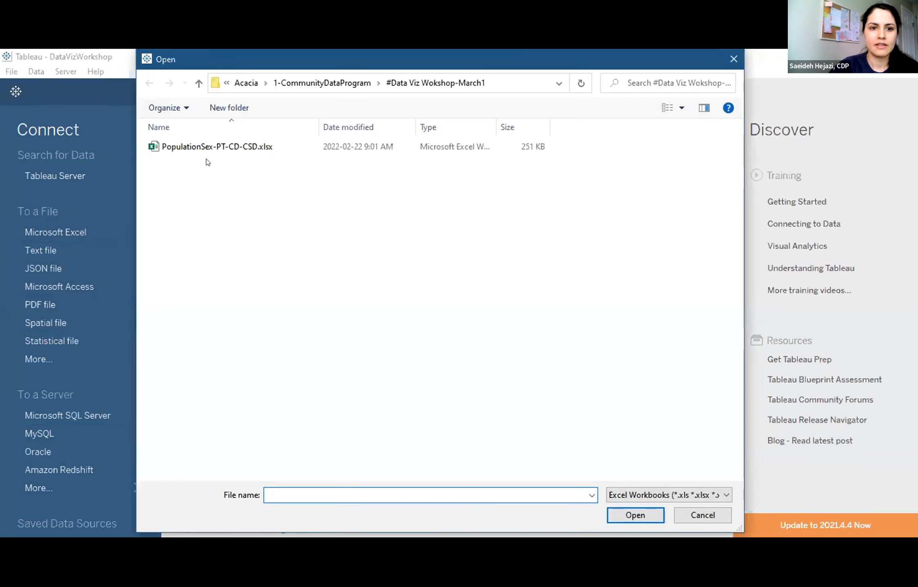
pyautogui.click(690, 516)
pyautogui.click(22, 94)
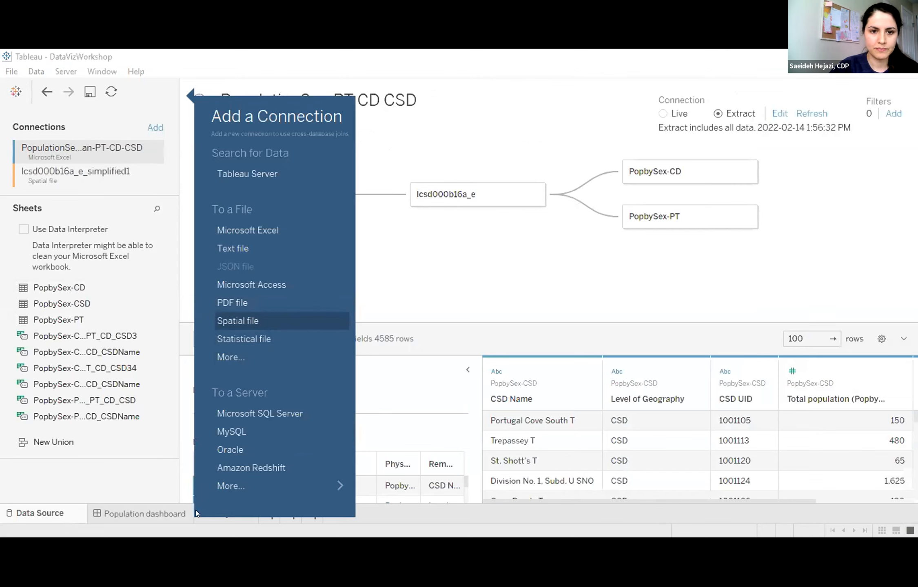
pyautogui.click(252, 321)
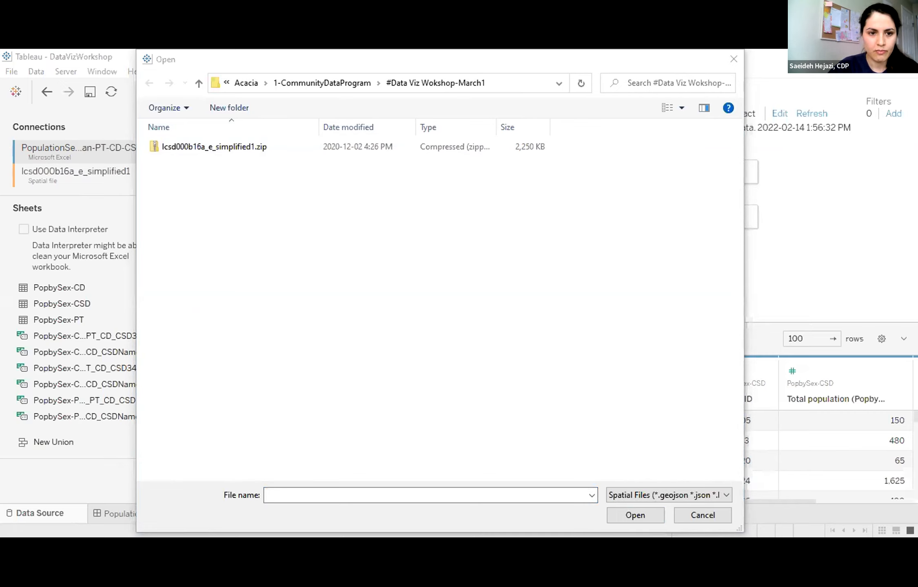
pyautogui.click(693, 515)
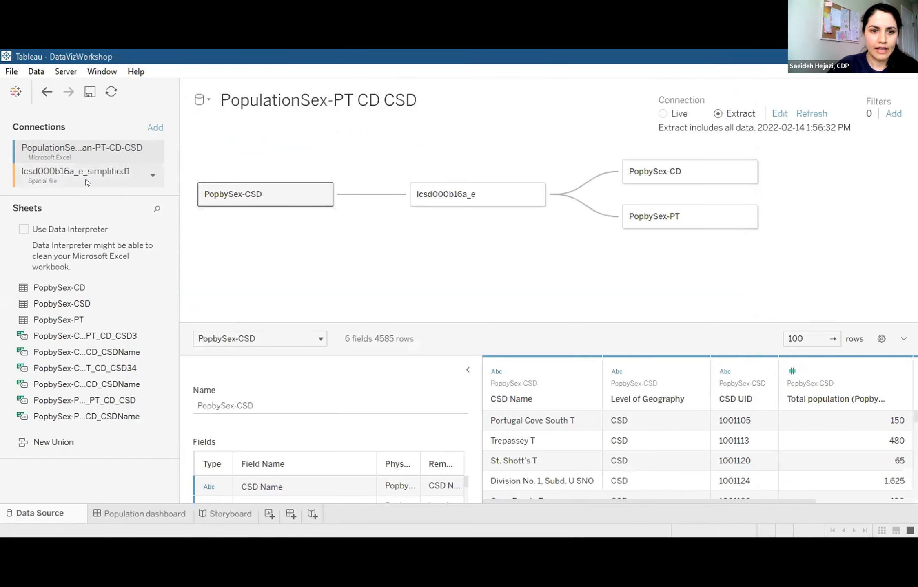
# Step: Inspect the related fields linking lcsd000b16a_e to the PopbySex-CSD, PopbySex-CD and PopbySex-PT tables
pyautogui.click(372, 194)
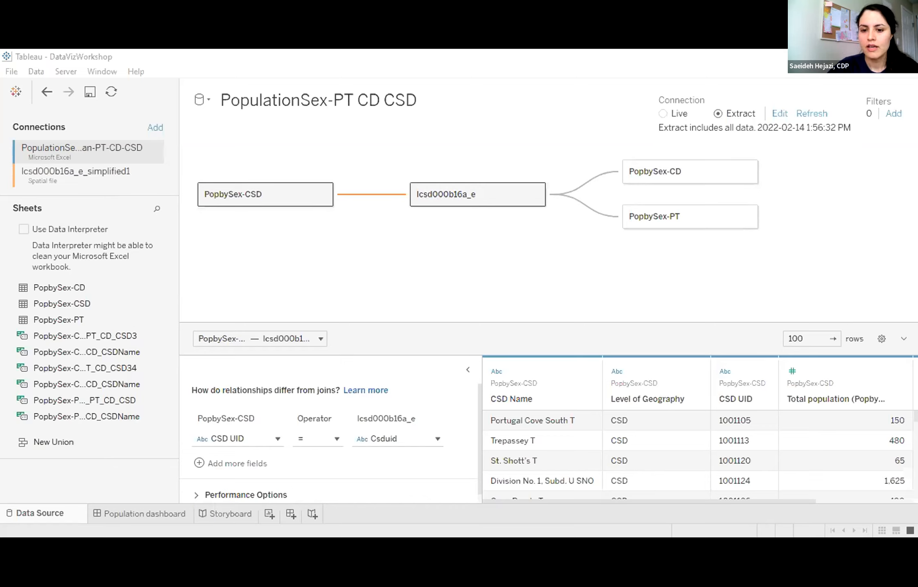
pyautogui.click(249, 198)
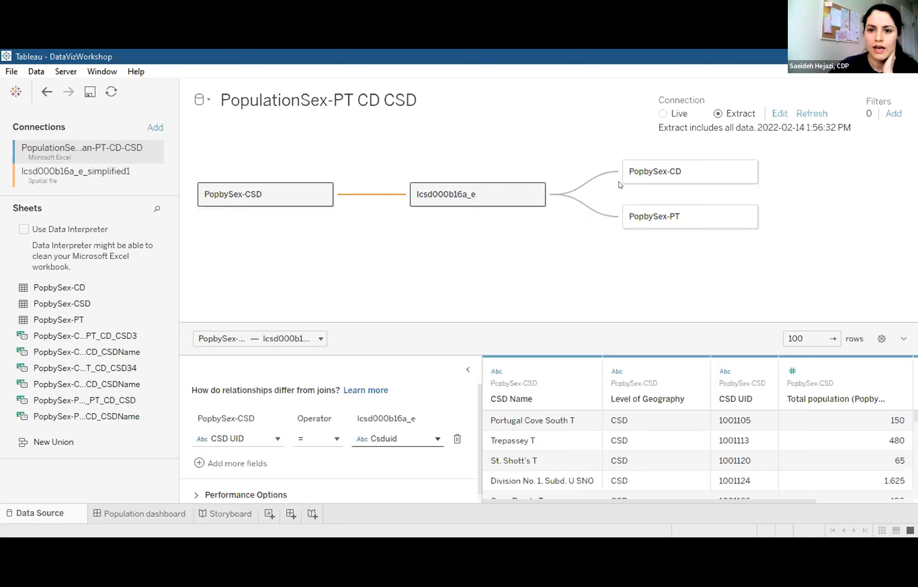
pyautogui.click(594, 181)
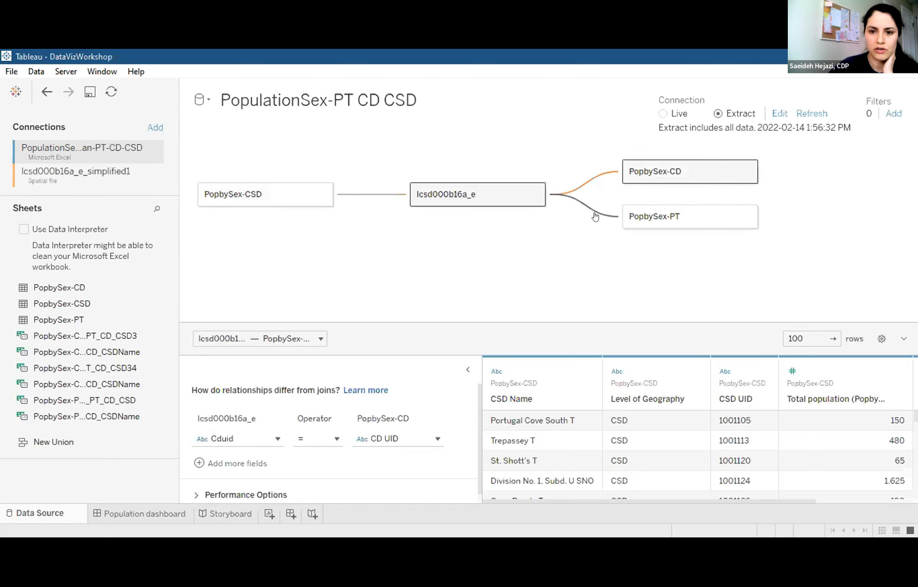
pyautogui.moveTo(595, 217)
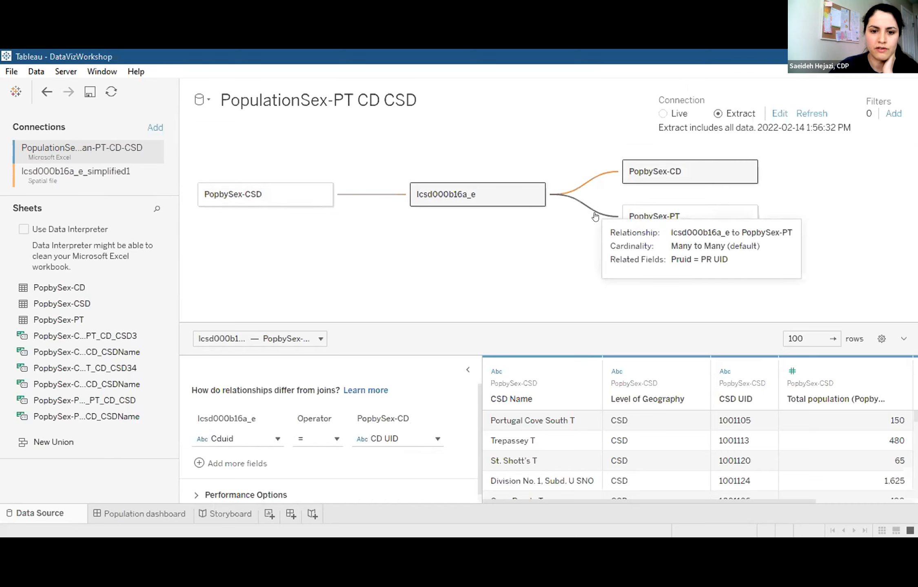
# Step: Inspect the related fields between lcsd000b16a_e and PopbySex-PT, and open the province/territory chart's worksheet from the Population dashboard
pyautogui.click(595, 217)
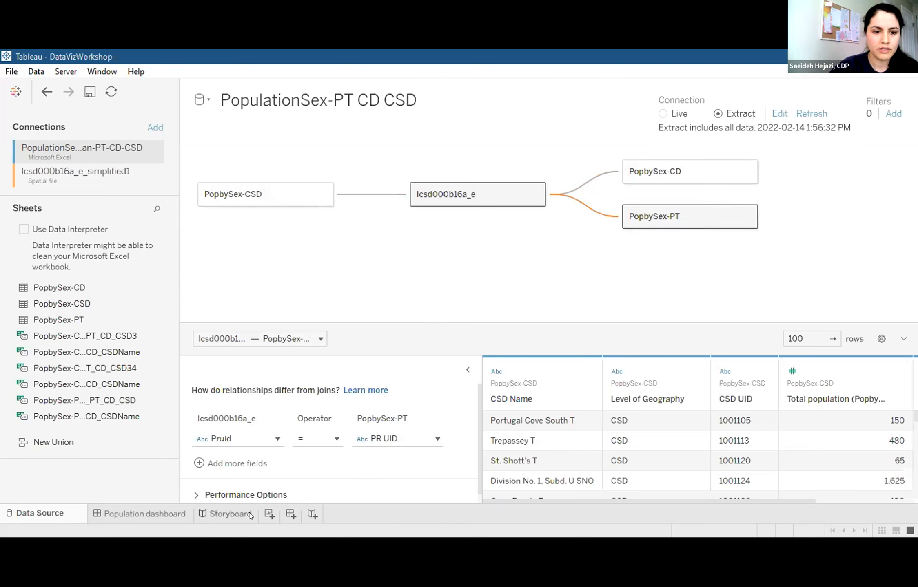
pyautogui.click(154, 514)
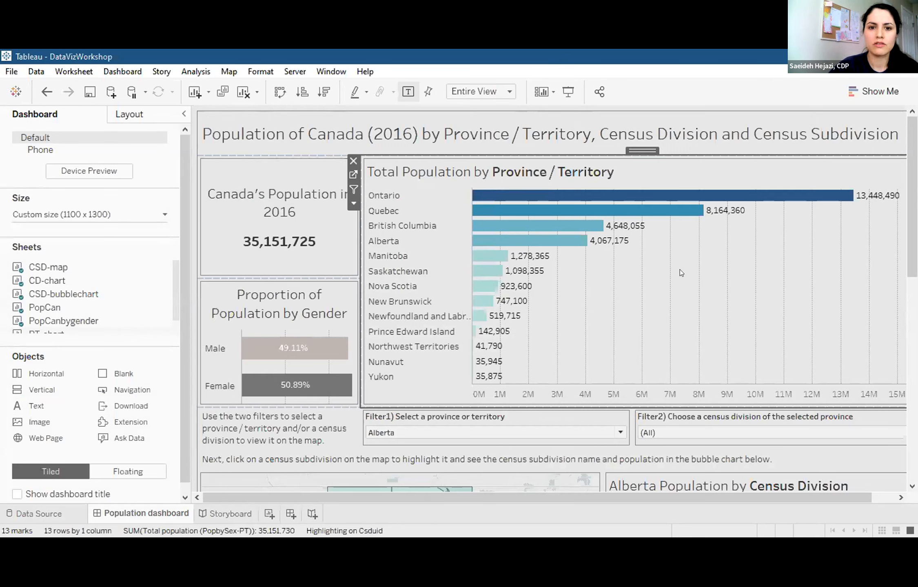
pyautogui.click(349, 173)
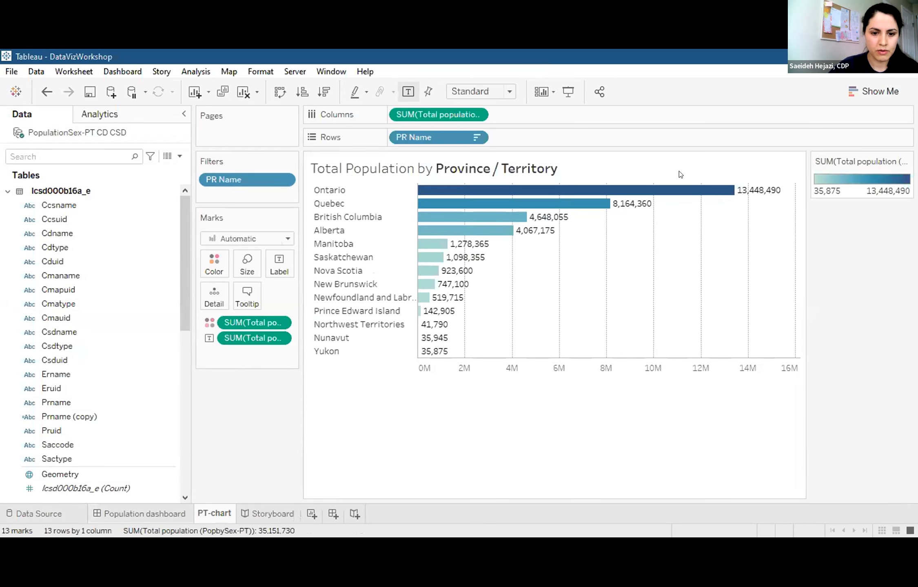
# Step: Create a new worksheet and collapse all tables in the field list except PopbySex-PT
pyautogui.click(310, 515)
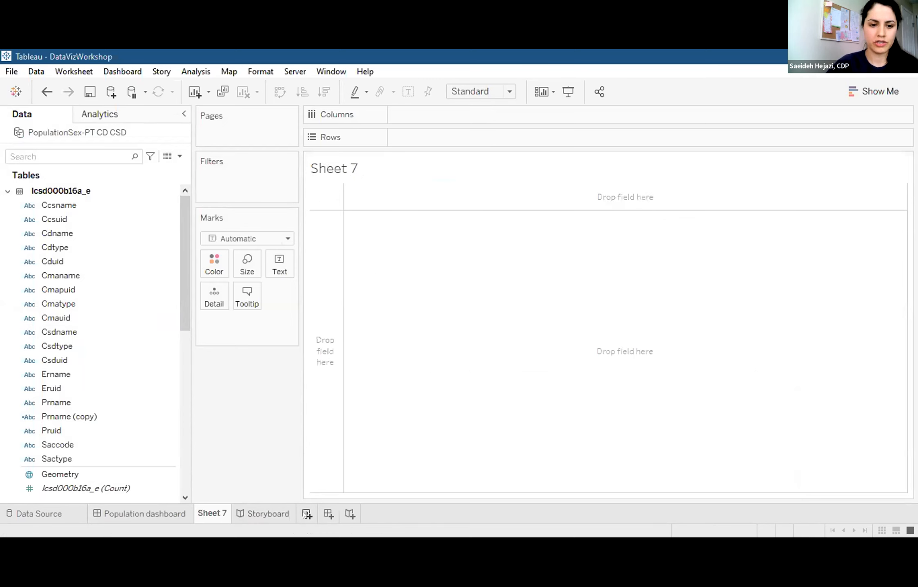
pyautogui.click(7, 191)
pyautogui.click(6, 208)
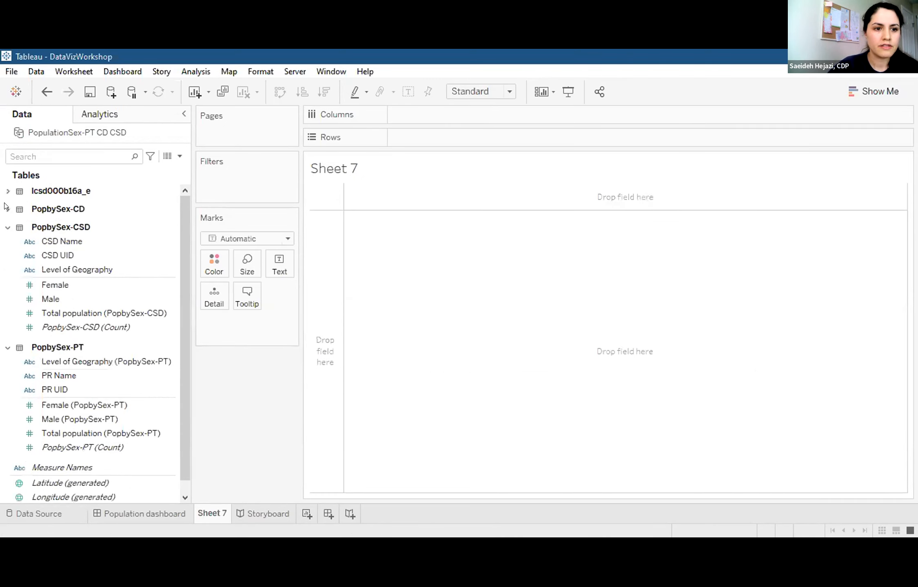
pyautogui.click(7, 227)
pyautogui.click(7, 246)
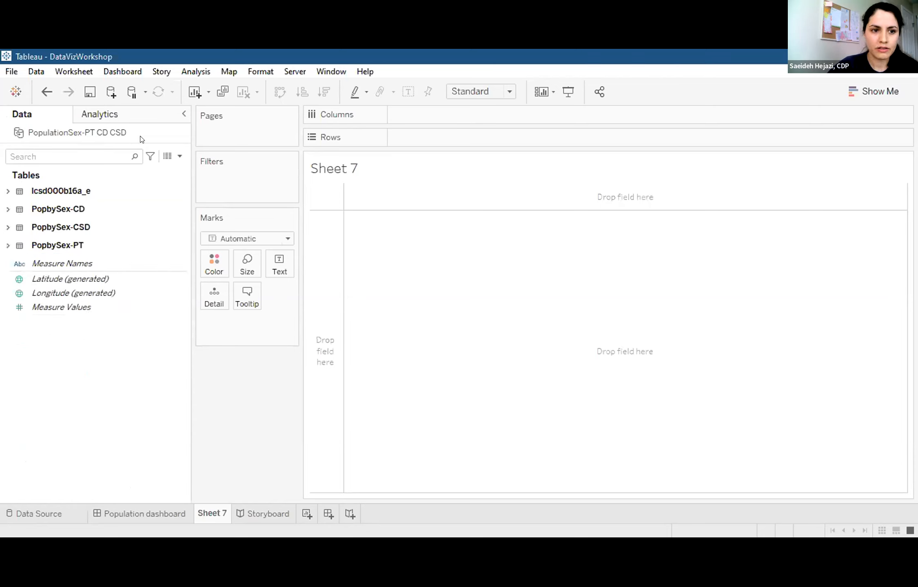
pyautogui.click(8, 246)
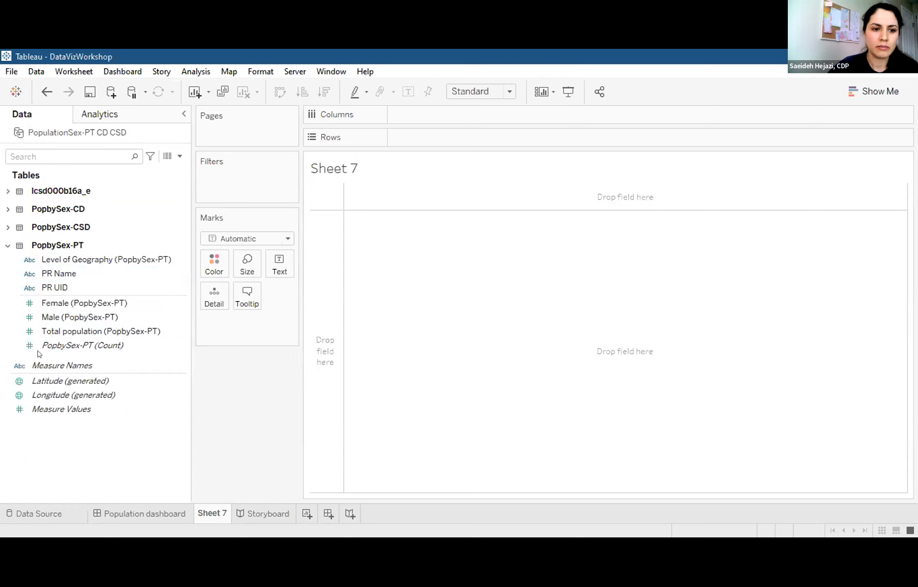
# Step: Review the dimensions and measures of the PopbySex-PT table, and place PR Name on the worksheet's rows
pyautogui.click(68, 260)
pyautogui.click(68, 282)
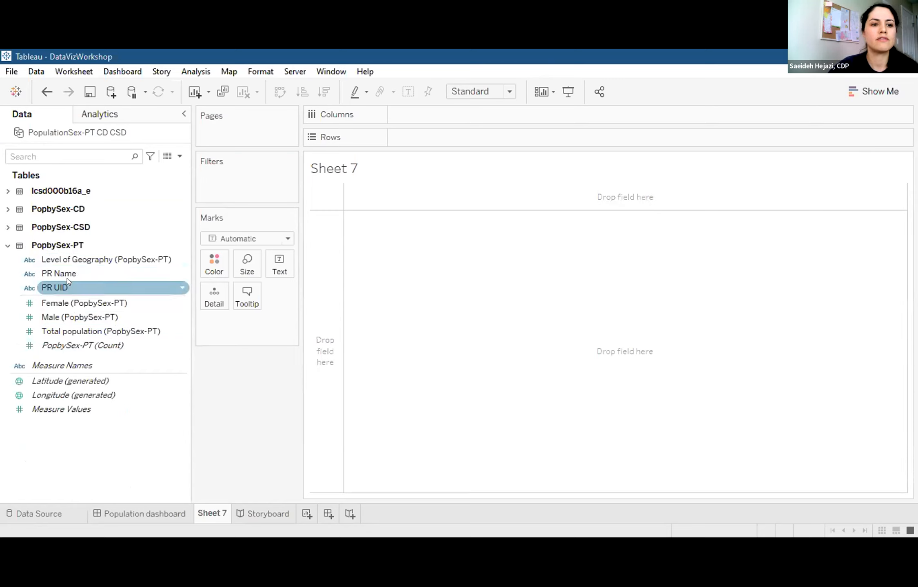
pyautogui.click(67, 270)
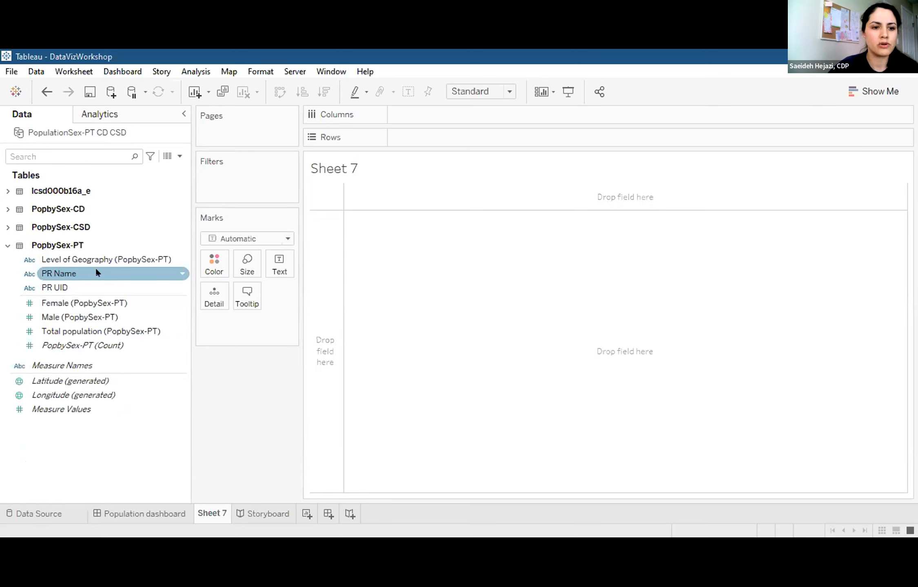
pyautogui.click(58, 306)
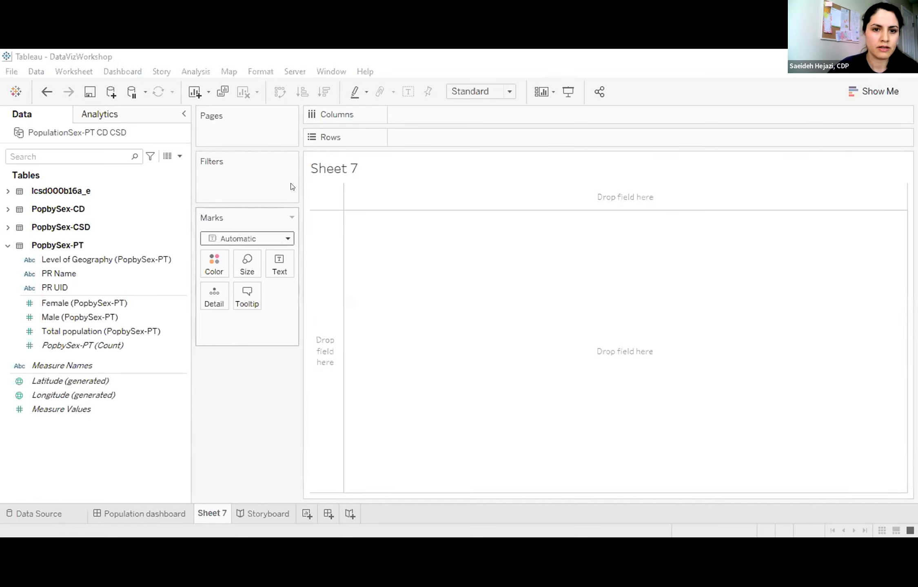
pyautogui.click(14, 314)
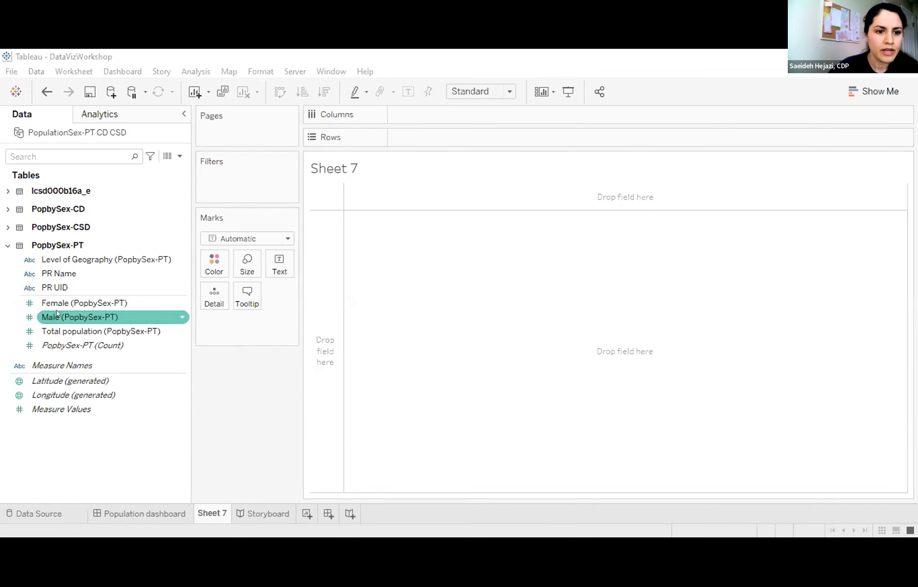
pyautogui.click(67, 275)
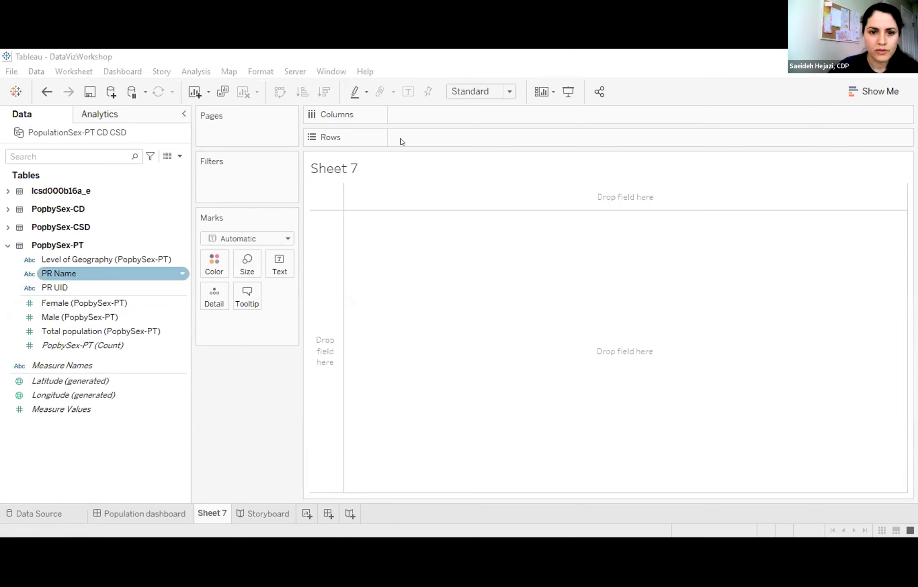
pyautogui.moveTo(67, 273); pyautogui.dragTo(401, 142)
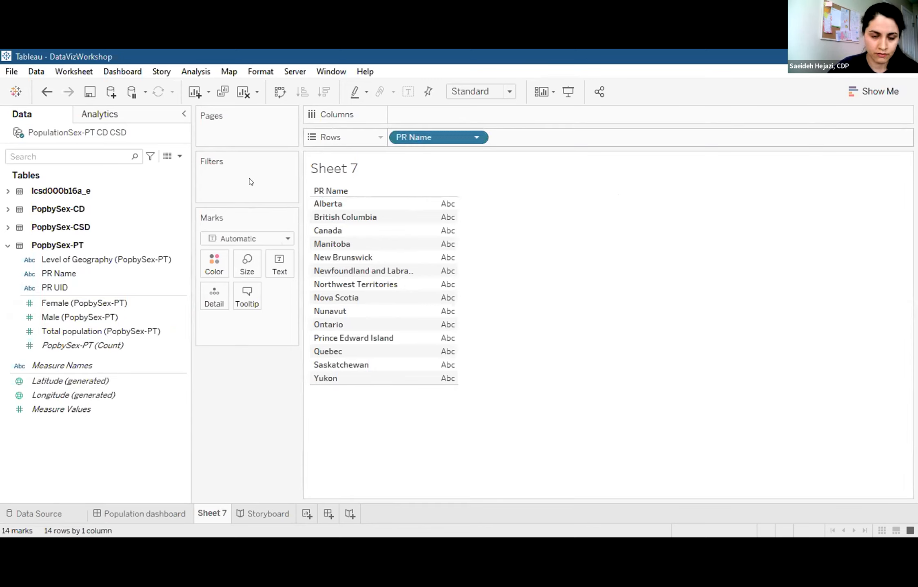
# Step: Filter PR Name to exclude Canada, and add Total population (PopbySex-PT) to the columns to form a bar chart
pyautogui.moveTo(251, 182); pyautogui.dragTo(250, 182)
pyautogui.click(333, 223)
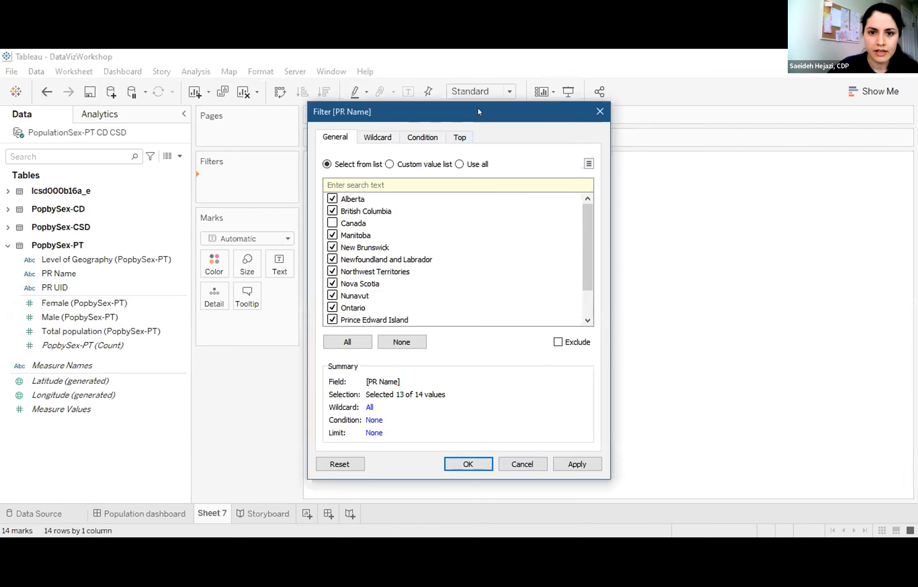
pyautogui.moveTo(478, 108); pyautogui.dragTo(163, 118)
pyautogui.click(153, 475)
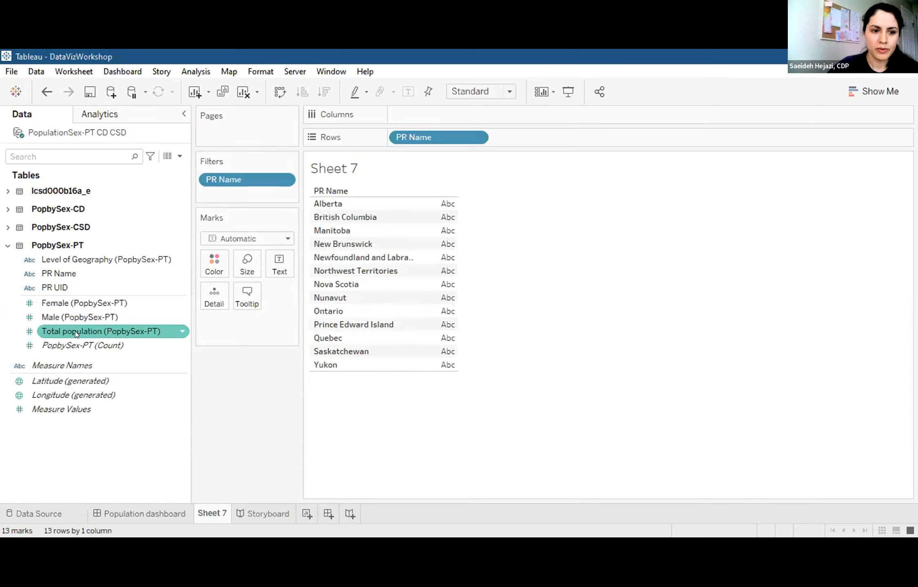
pyautogui.moveTo(75, 333); pyautogui.dragTo(435, 119)
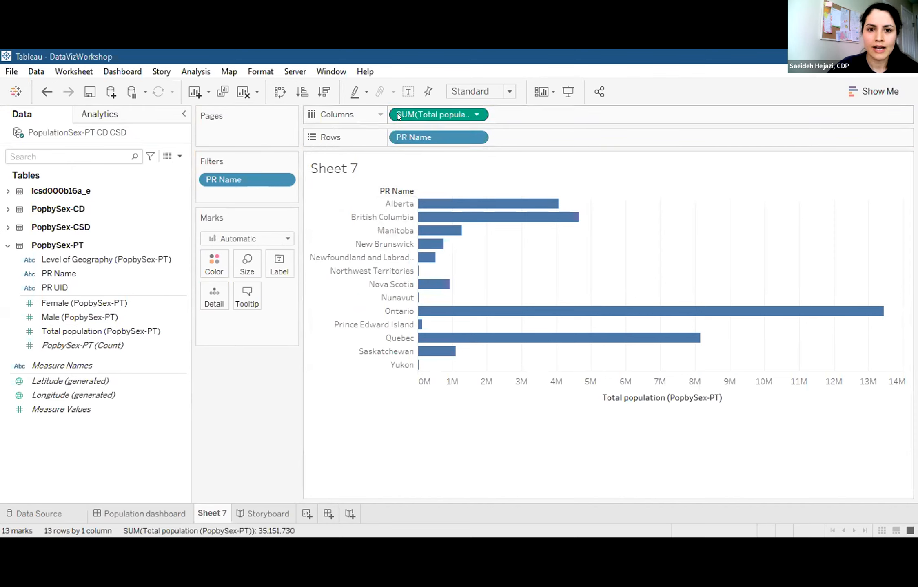
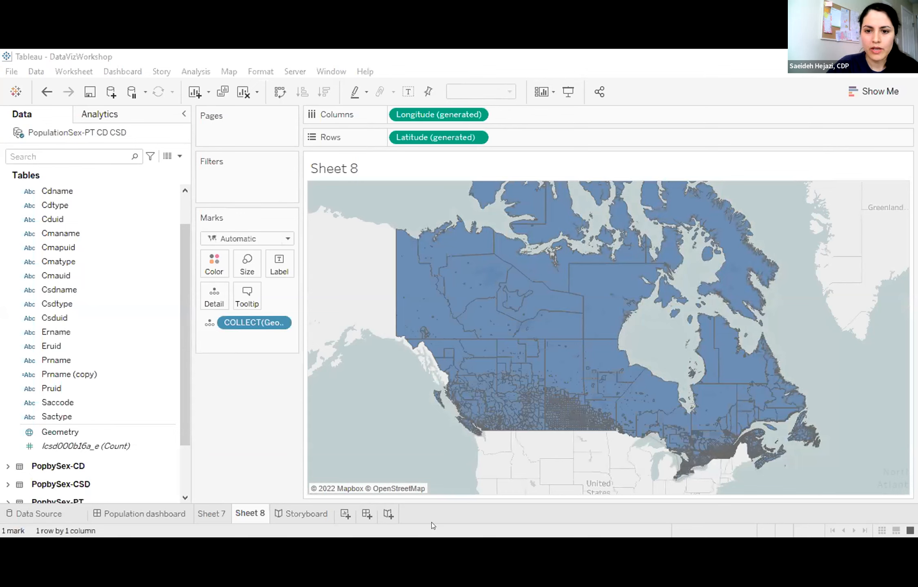
# Step: Add Csduid as a detail to the Sheet 8 map marks
pyautogui.click(507, 325)
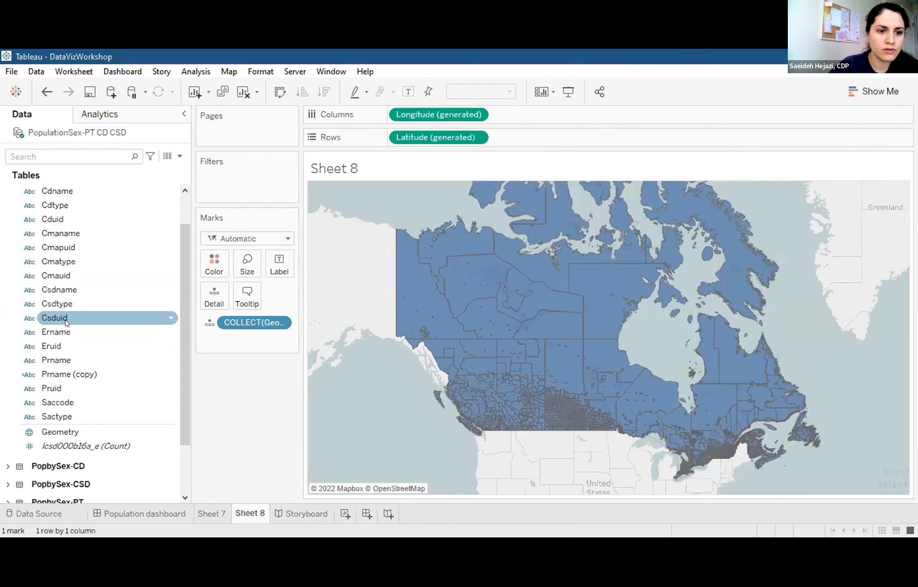
pyautogui.moveTo(66, 319); pyautogui.dragTo(218, 300)
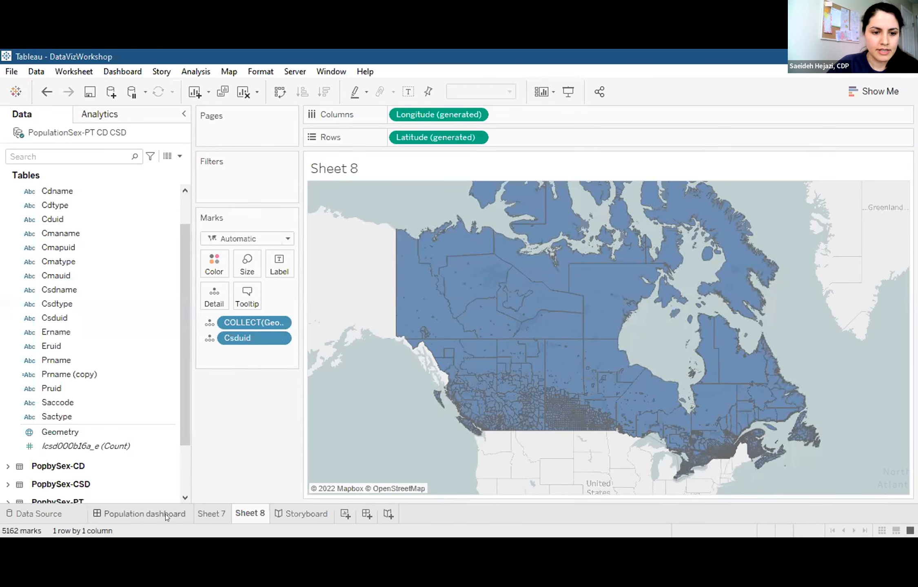
# Step: Open the census subdivision map's worksheet from the Population dashboard, and examine its tooltip layout without changing it
pyautogui.click(151, 513)
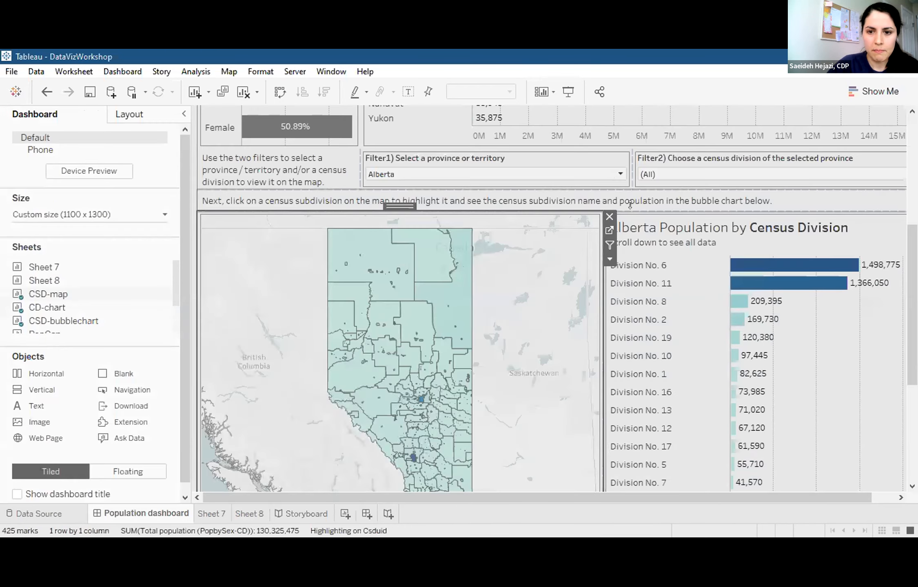
pyautogui.click(609, 230)
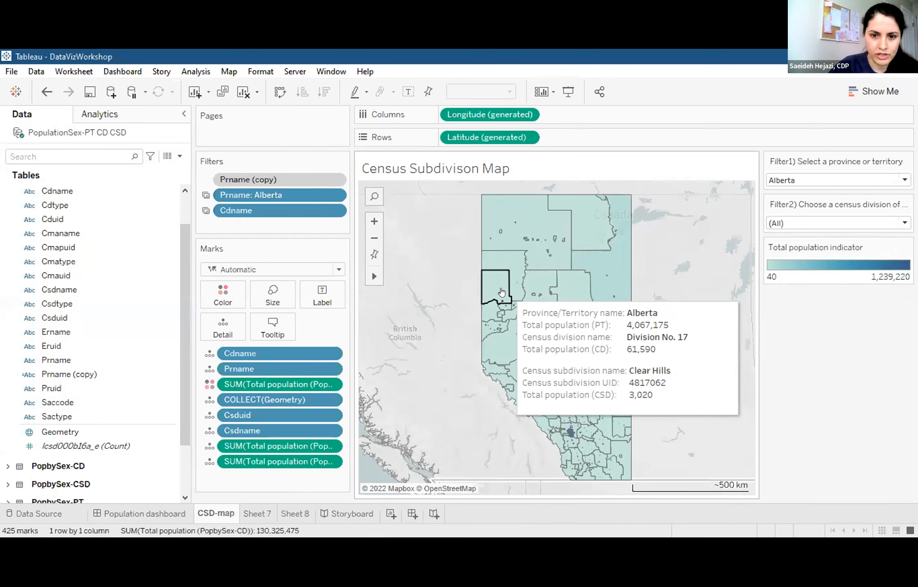
pyautogui.click(272, 327)
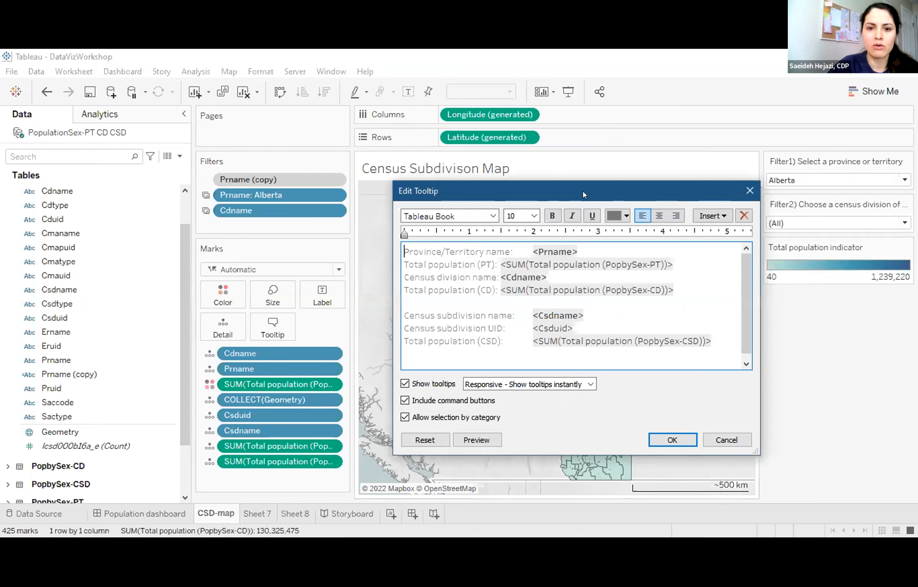
pyautogui.moveTo(582, 191); pyautogui.dragTo(401, 215)
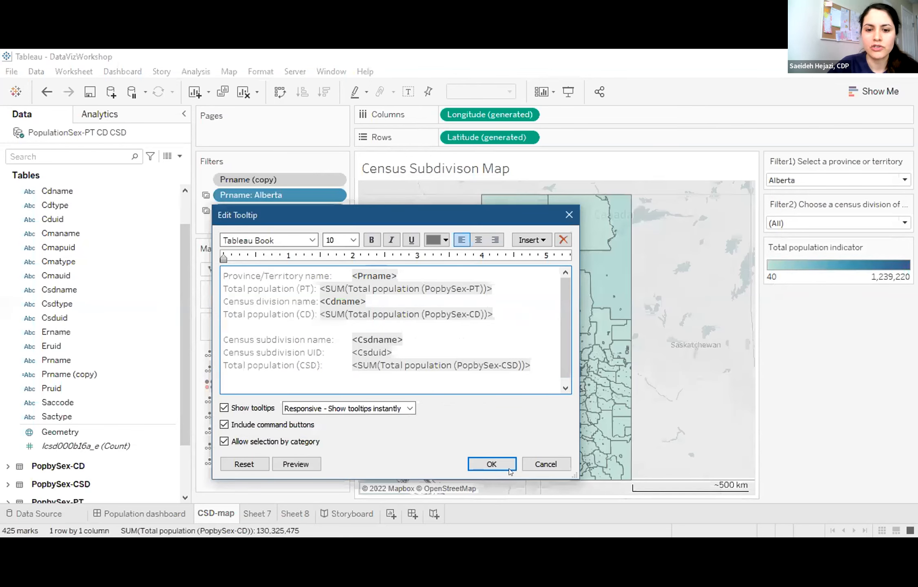
pyautogui.click(549, 465)
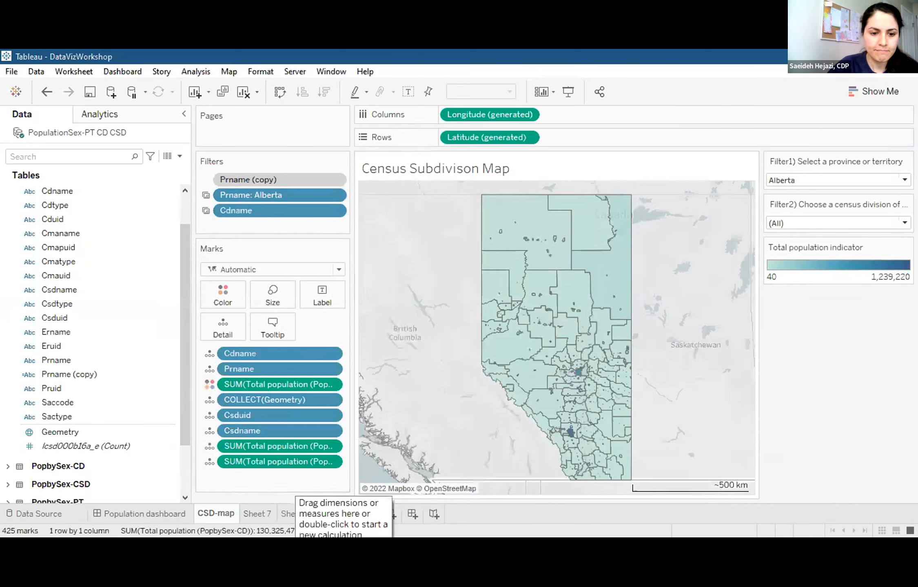
pyautogui.click(140, 513)
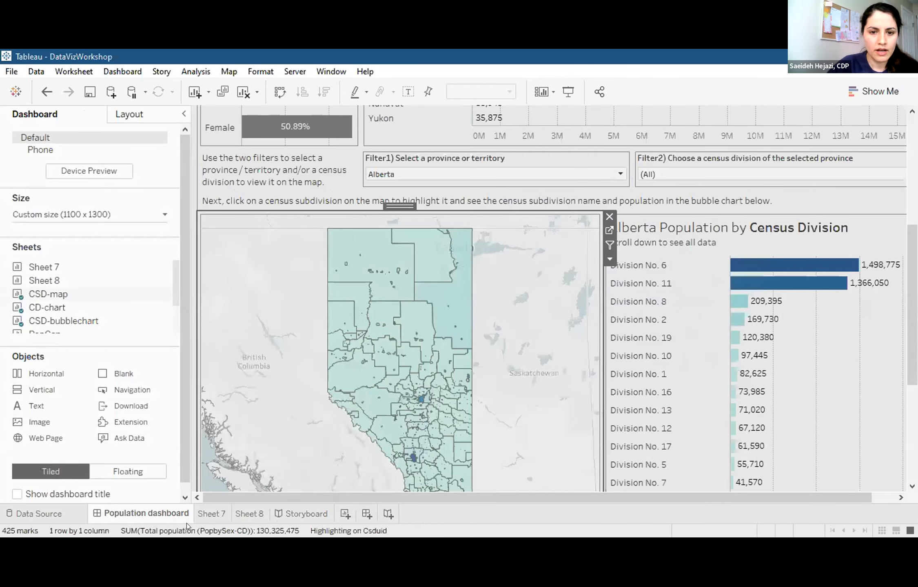
# Step: Return to the Sheet 8 map and review the available lcsd000b16a_e fields
pyautogui.click(230, 513)
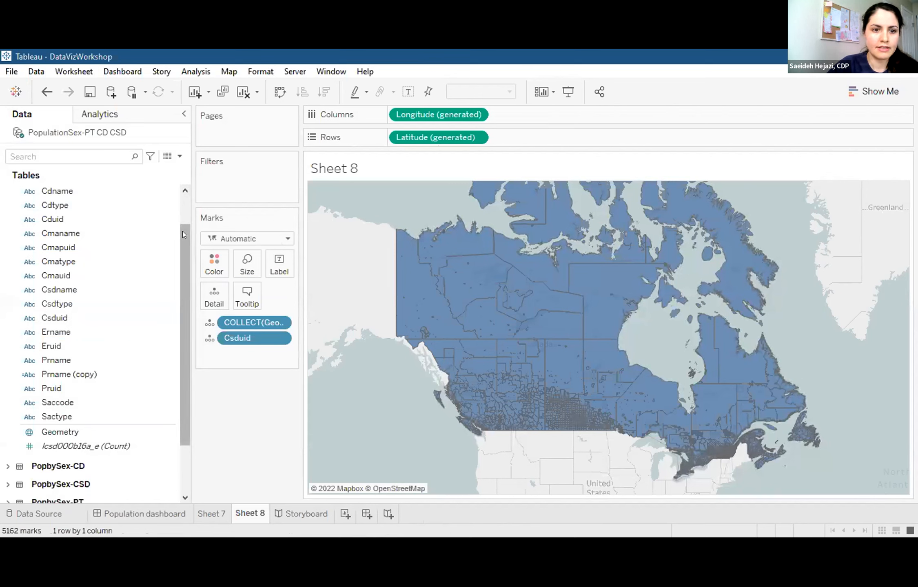
pyautogui.scroll(2, 182, 232)
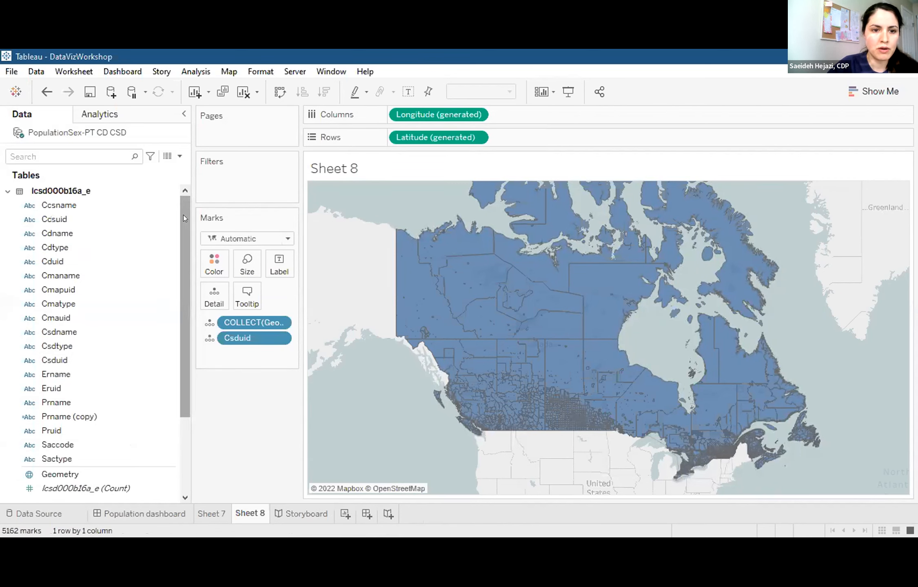
pyautogui.moveTo(182, 215); pyautogui.dragTo(179, 255)
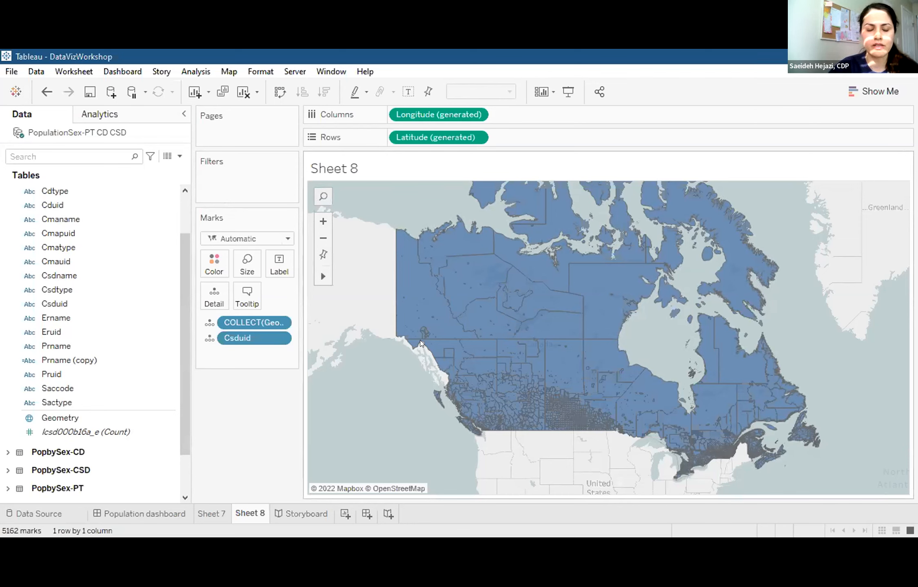
# Step: Create a new blank dashboard and check its size options
pyautogui.click(366, 514)
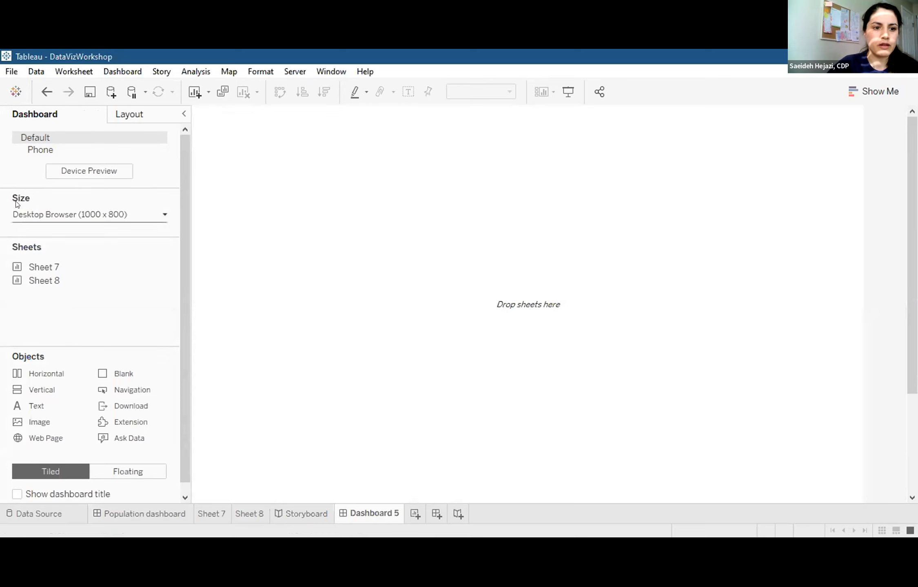
pyautogui.click(166, 215)
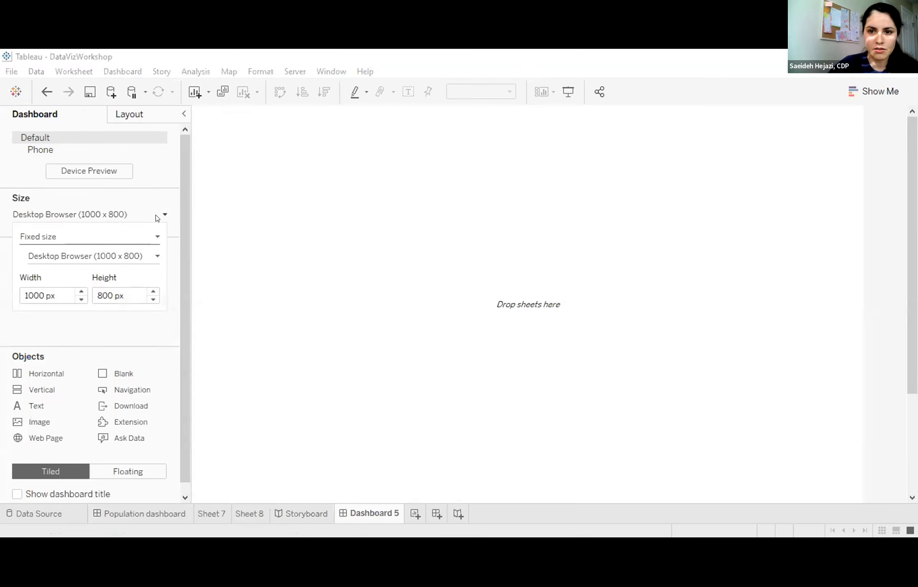
pyautogui.click(159, 215)
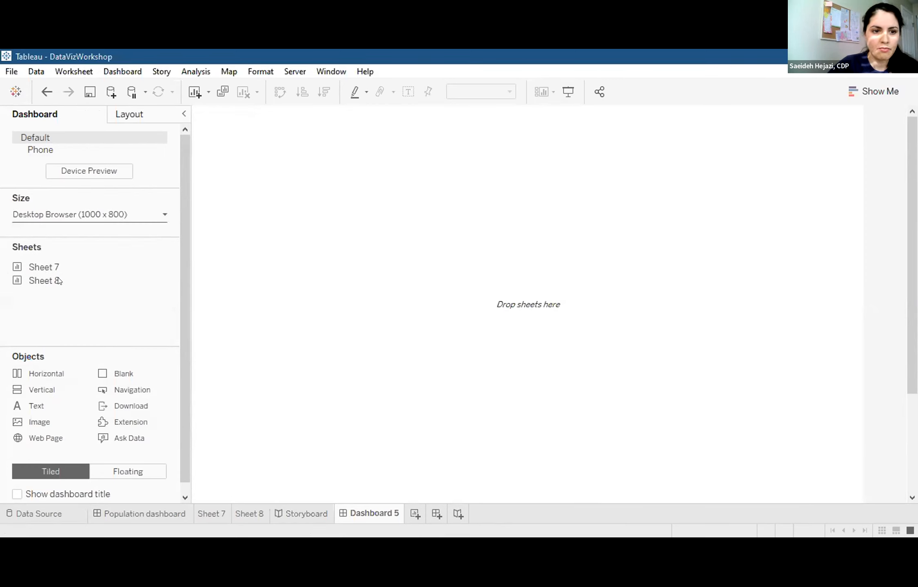
# Step: Place the Sheet 7 chart above the Sheet 8 map on the dashboard, and insert a horizontal container left of the chart
pyautogui.moveTo(41, 264); pyautogui.dragTo(145, 326)
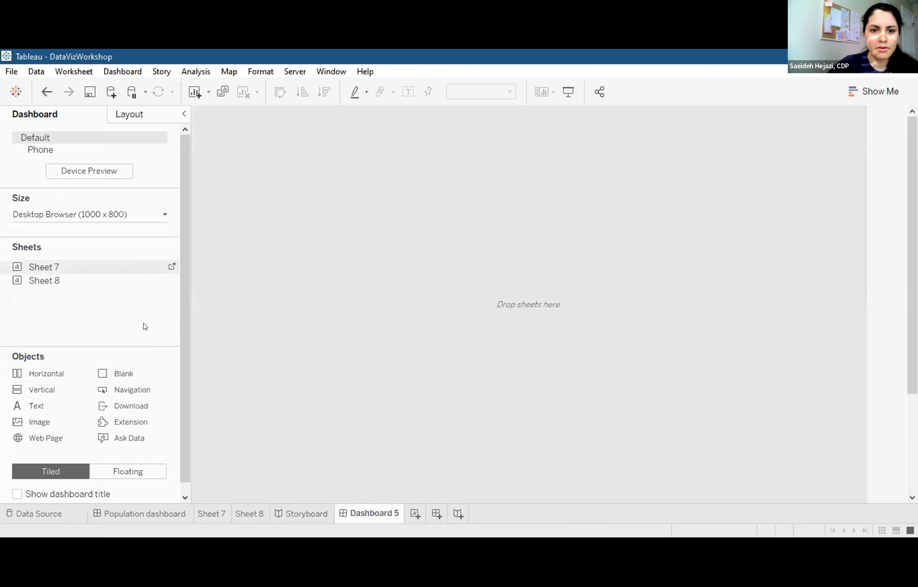
pyautogui.moveTo(45, 279); pyautogui.dragTo(443, 405)
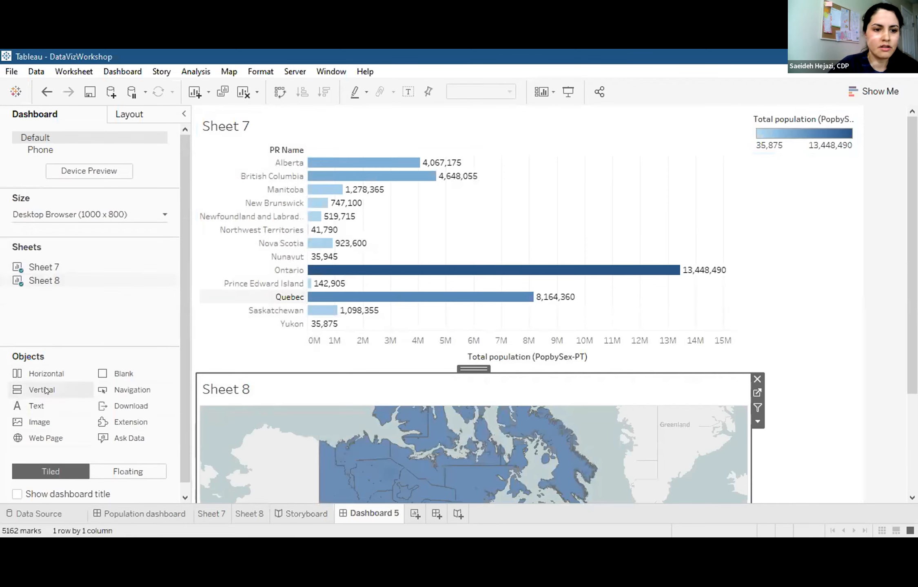
pyautogui.moveTo(44, 377); pyautogui.dragTo(272, 331)
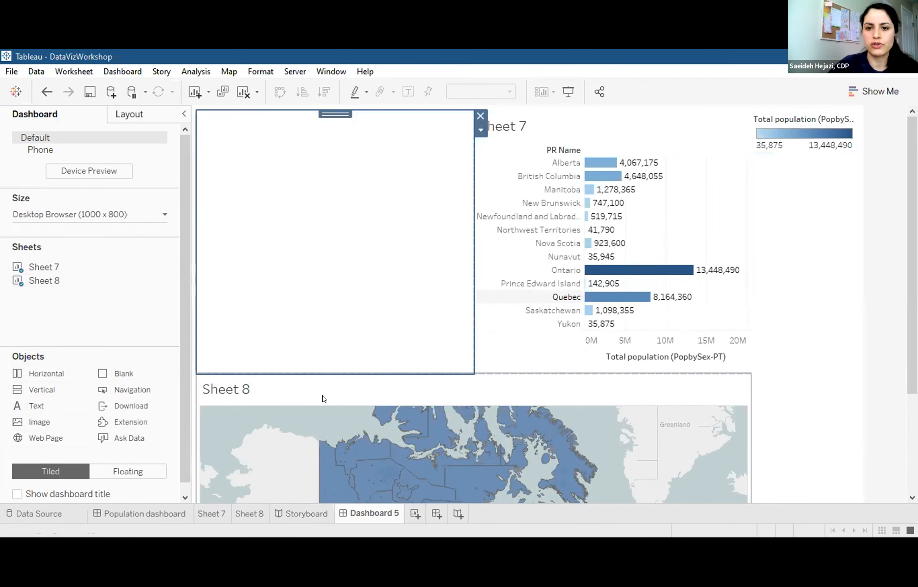
pyautogui.click(504, 358)
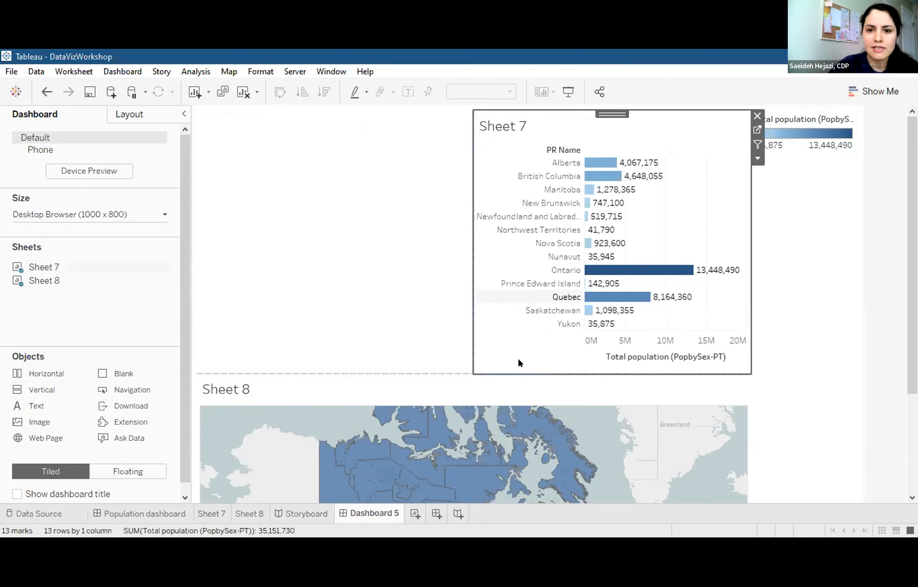
# Step: Rearrange the new dashboard so the Sheet 8 map sits to the left of the Sheet 7 bar chart
pyautogui.moveTo(608, 109); pyautogui.dragTo(356, 161)
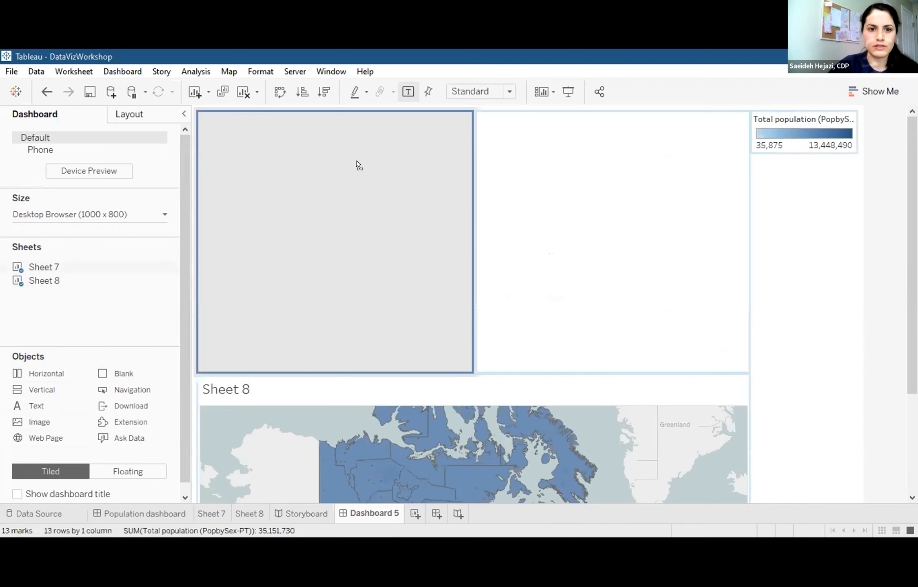
pyautogui.moveTo(356, 162); pyautogui.dragTo(356, 161)
pyautogui.click(448, 389)
pyautogui.moveTo(473, 369); pyautogui.dragTo(301, 241)
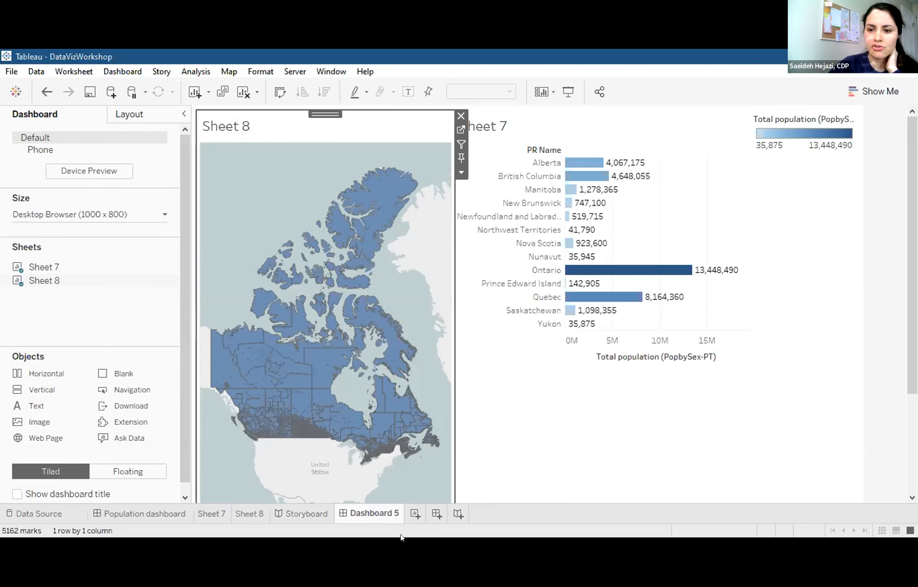
# Step: Return to the Population dashboard and check which fields the census subdivision map offers as filters
pyautogui.click(140, 514)
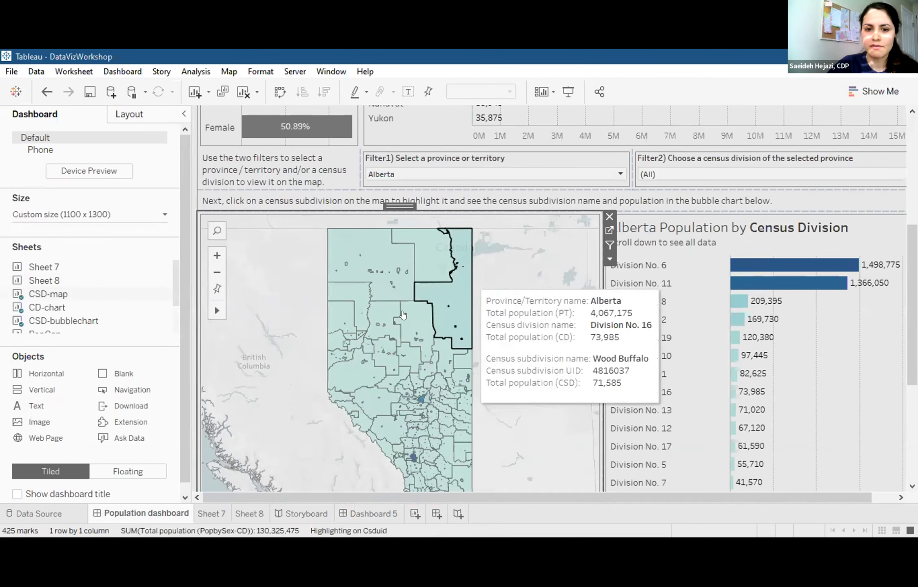
pyautogui.scroll(6, 551, 298)
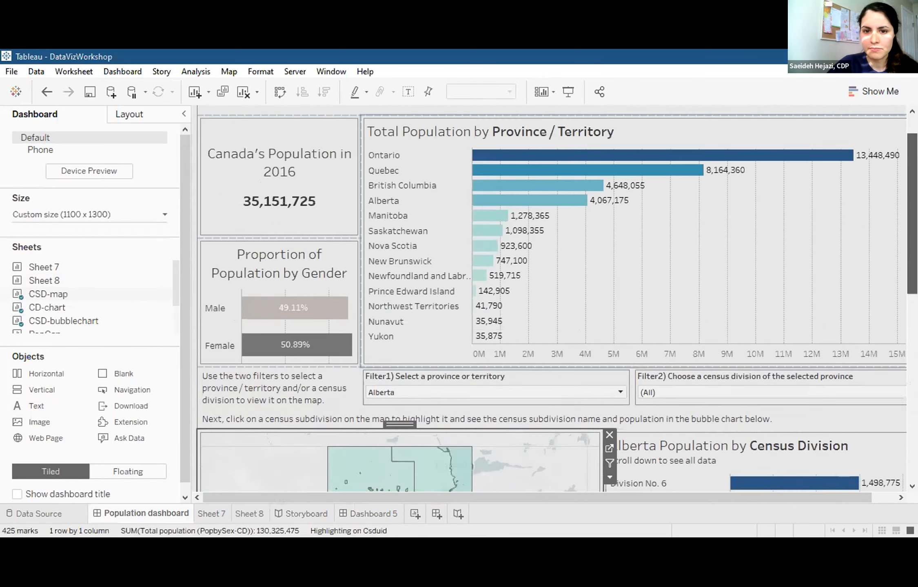
pyautogui.scroll(-5, 550, 298)
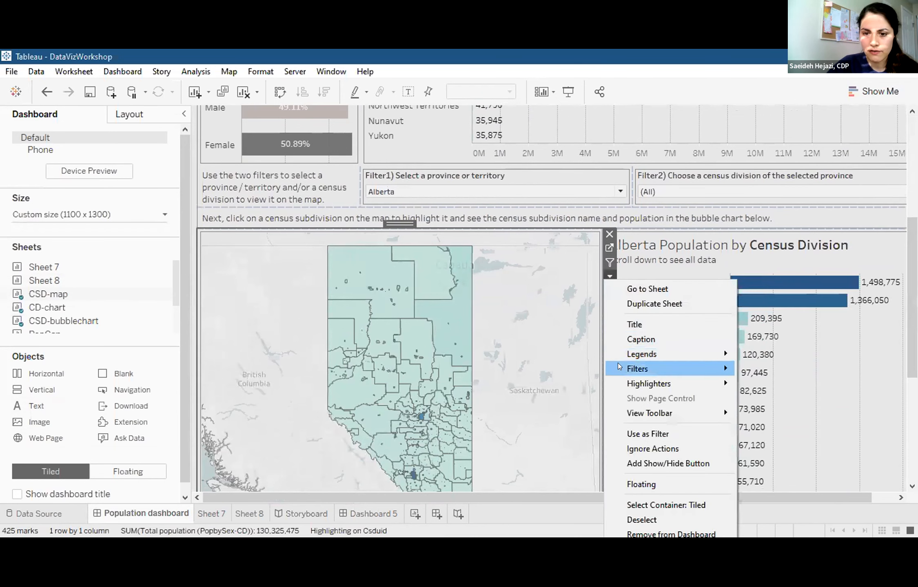
pyautogui.moveTo(653, 369)
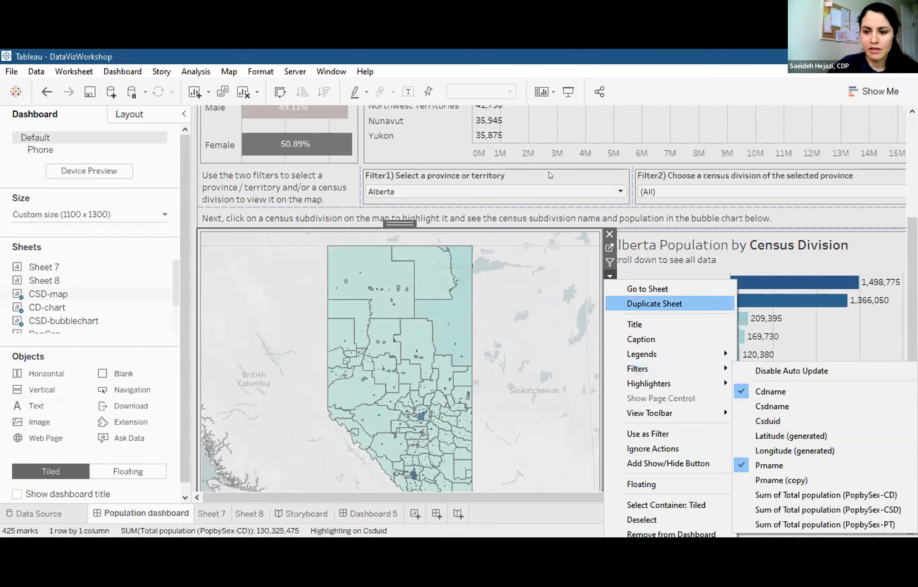
pyautogui.click(551, 175)
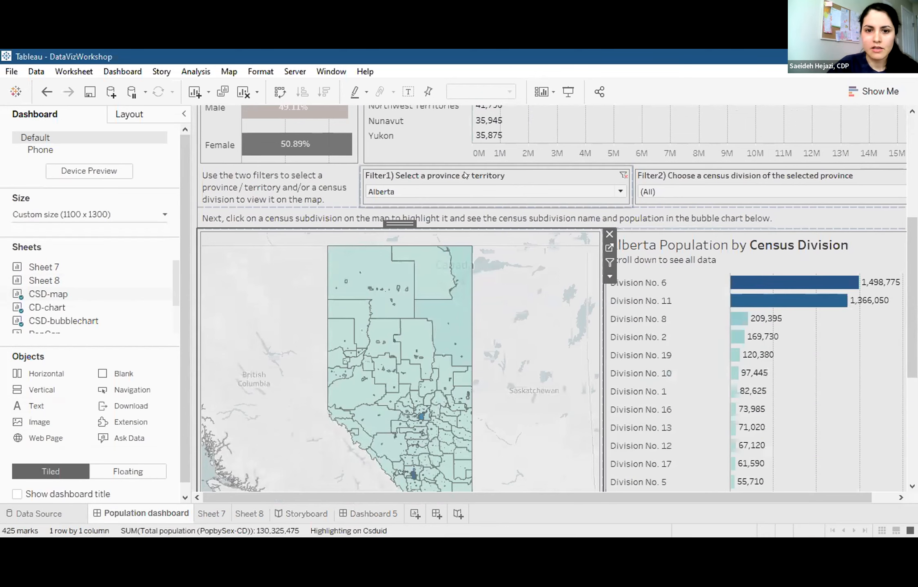
# Step: Set the province or territory filter to British Columbia and review the map and population charts
pyautogui.click(620, 193)
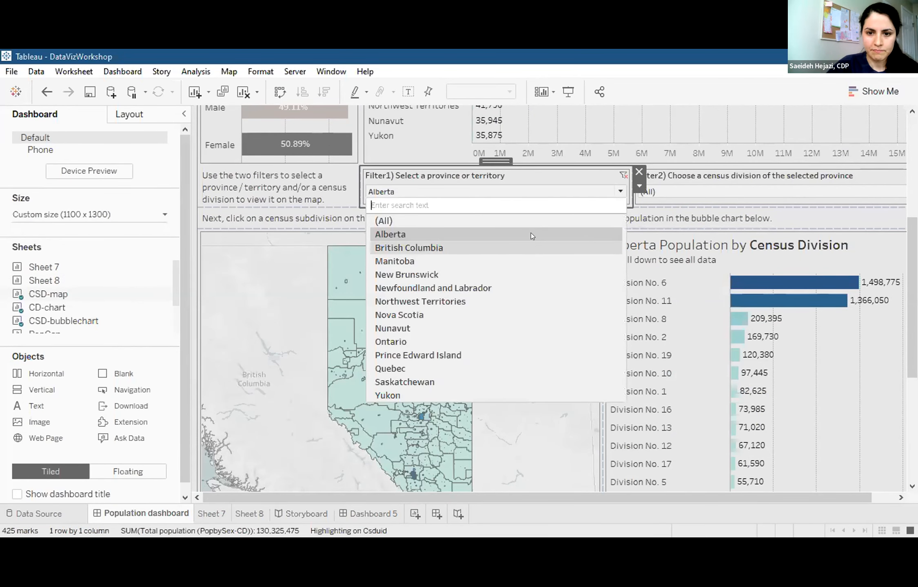
pyautogui.click(520, 247)
pyautogui.scroll(-3, 446, 487)
pyautogui.scroll(3, 446, 488)
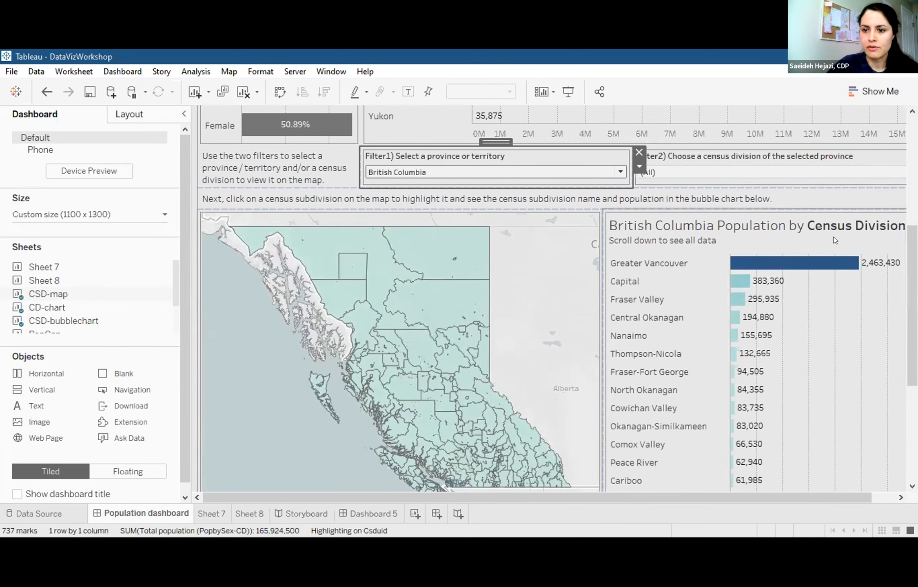
pyautogui.scroll(-10, 555, 298)
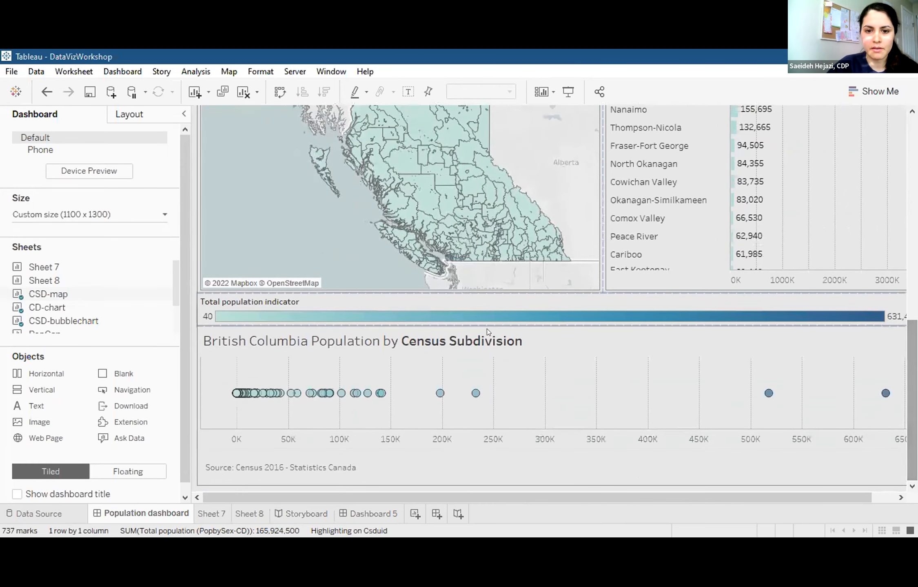
pyautogui.scroll(18, 612, 388)
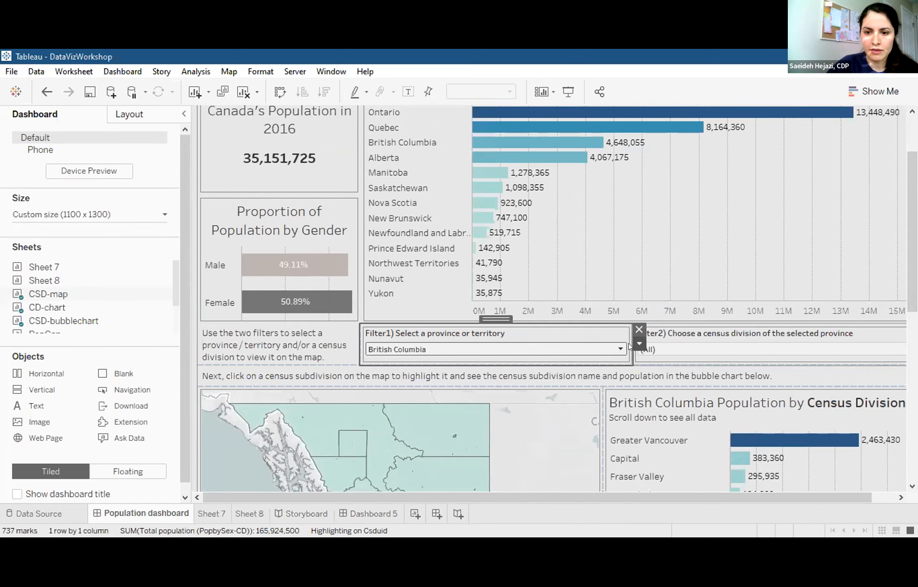
# Step: Check which selected worksheets the province or territory filter applies to, without changing them
pyautogui.click(637, 345)
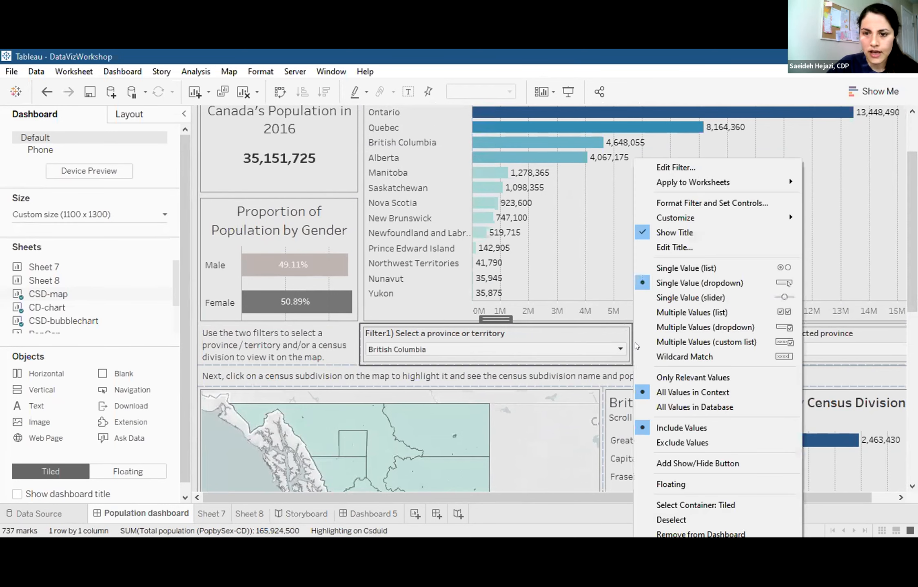
pyautogui.moveTo(700, 183)
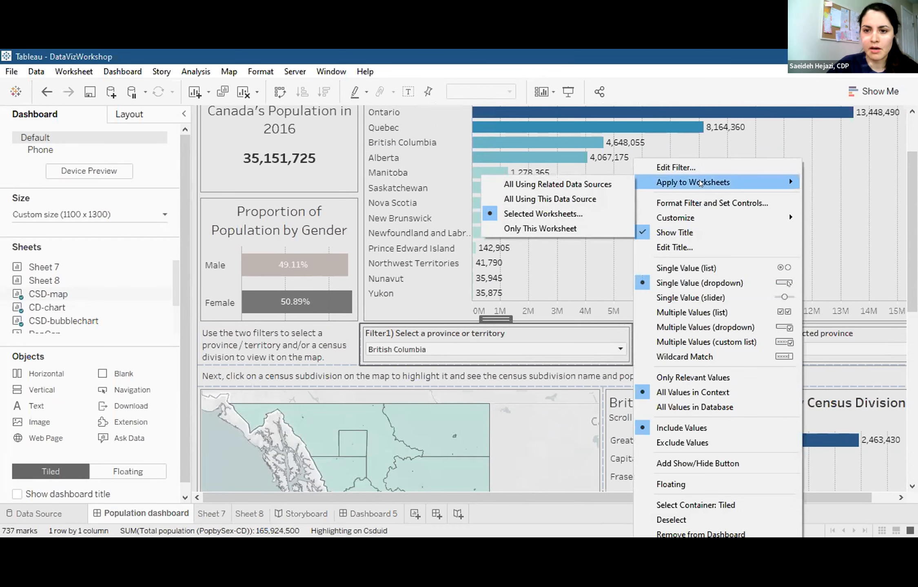
pyautogui.click(560, 214)
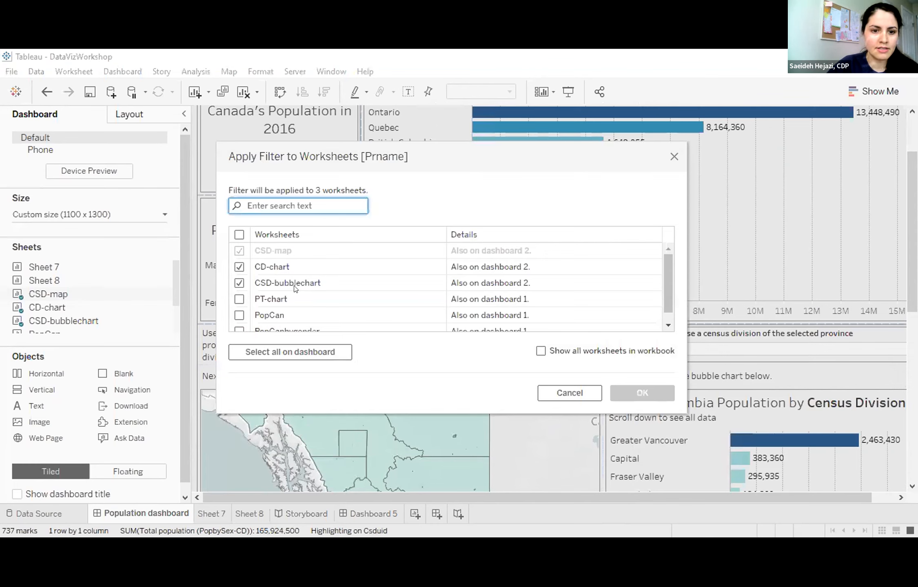
pyautogui.click(550, 396)
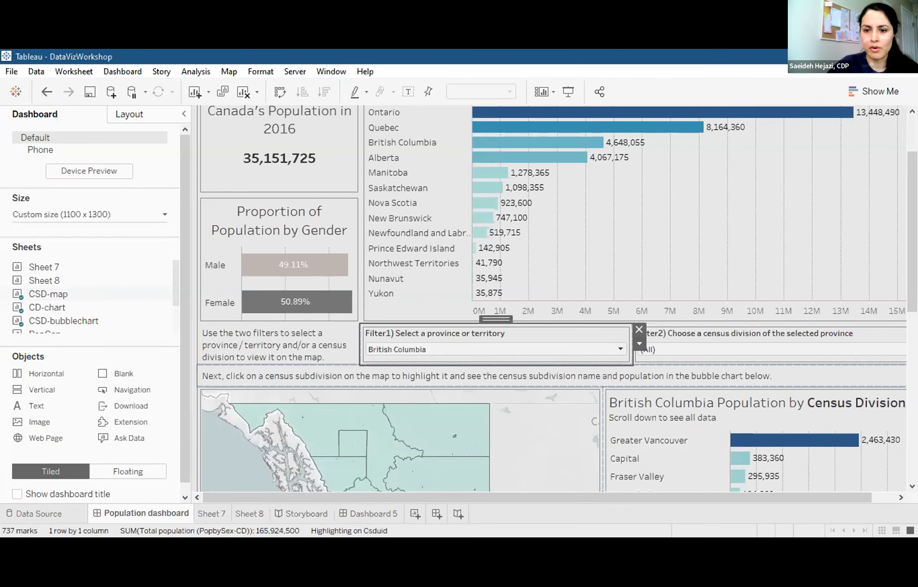
# Step: Set the census division filter to Comox Valley and review the filtered map
pyautogui.moveTo(912, 232); pyautogui.dragTo(912, 275)
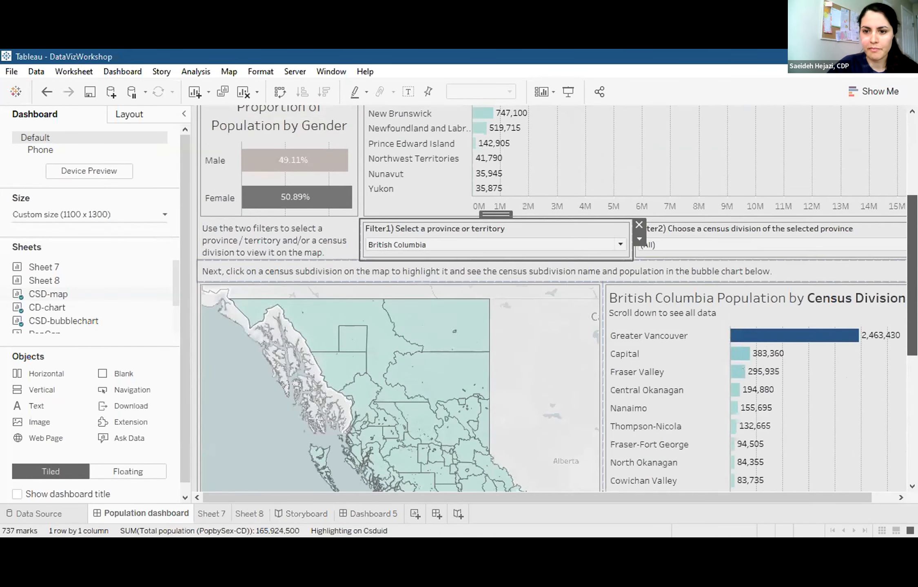
pyautogui.click(742, 235)
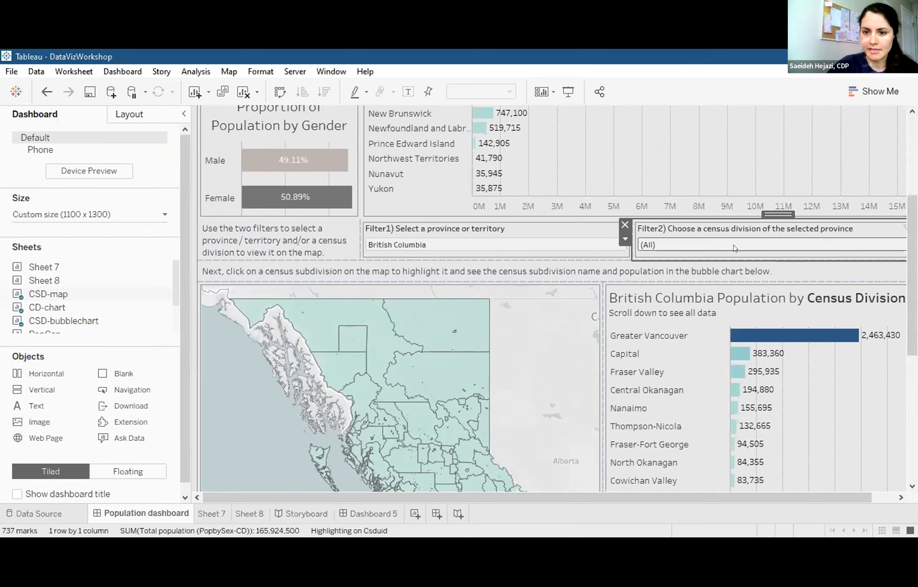
pyautogui.click(735, 247)
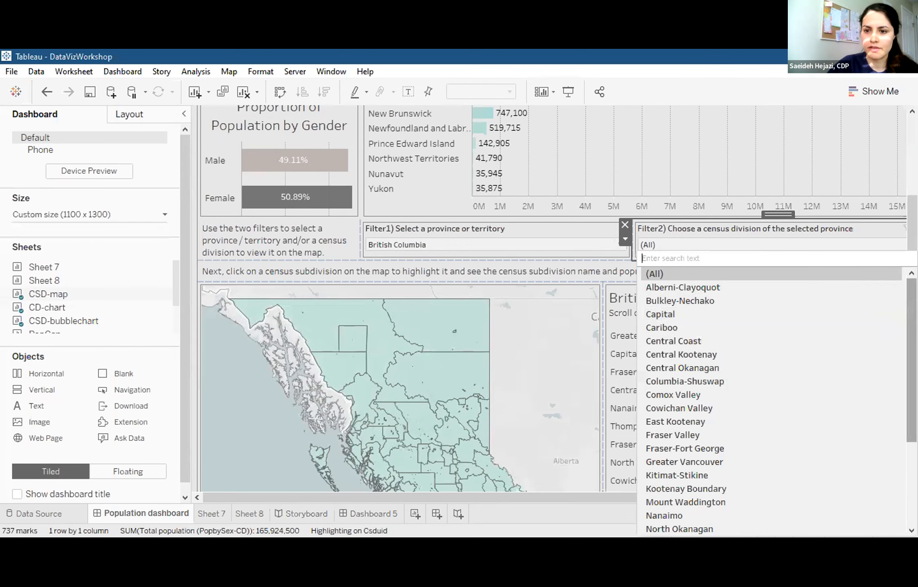
pyautogui.scroll(-1, 771, 400)
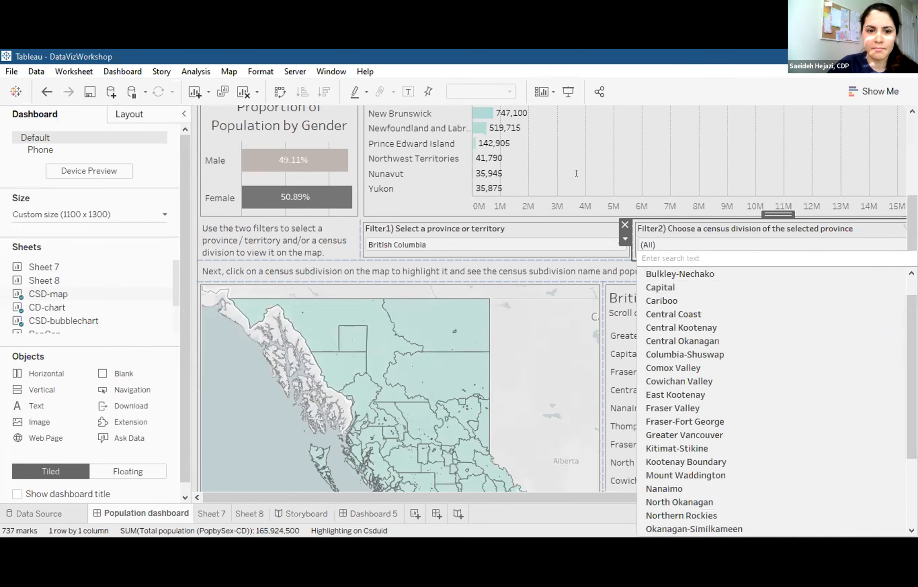
pyautogui.click(873, 247)
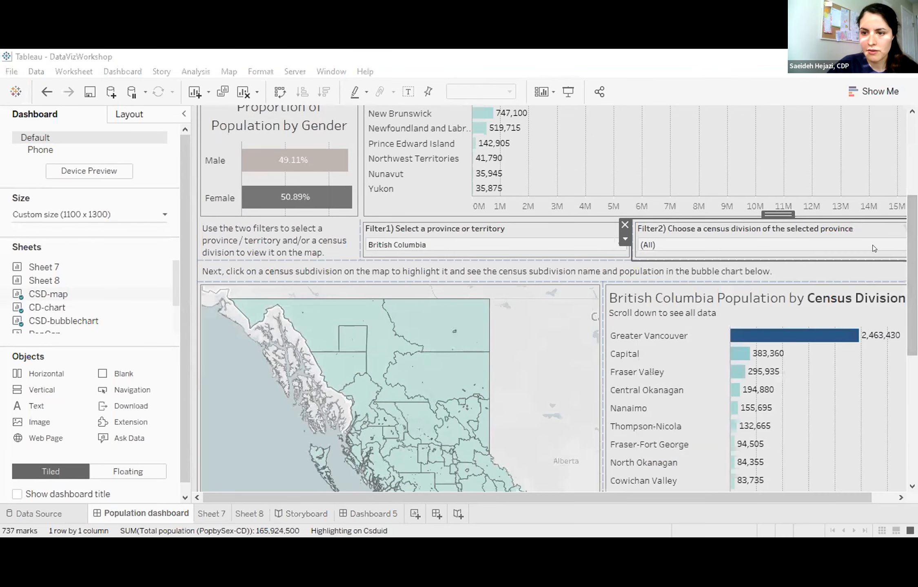
pyautogui.click(873, 247)
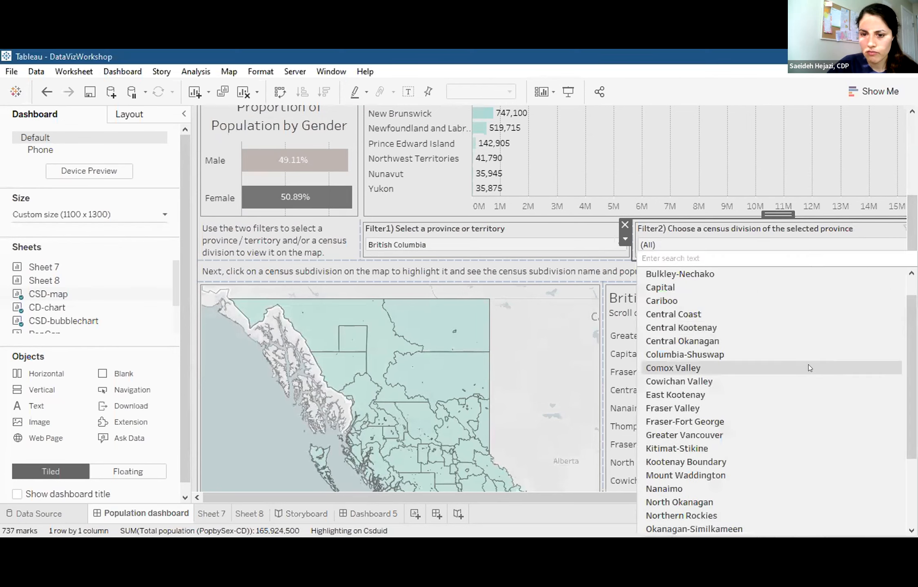
pyautogui.click(777, 367)
pyautogui.scroll(-1, 551, 326)
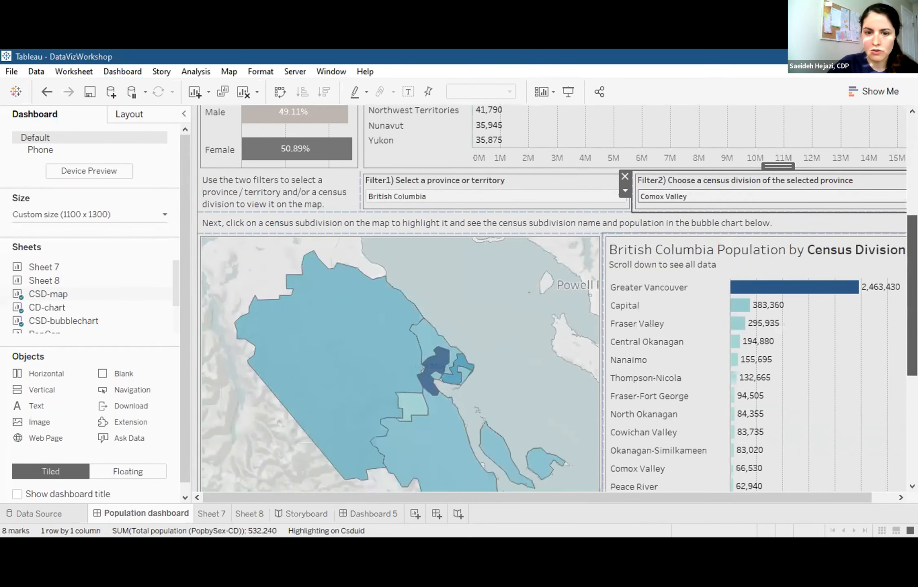
pyautogui.scroll(-2, 539, 286)
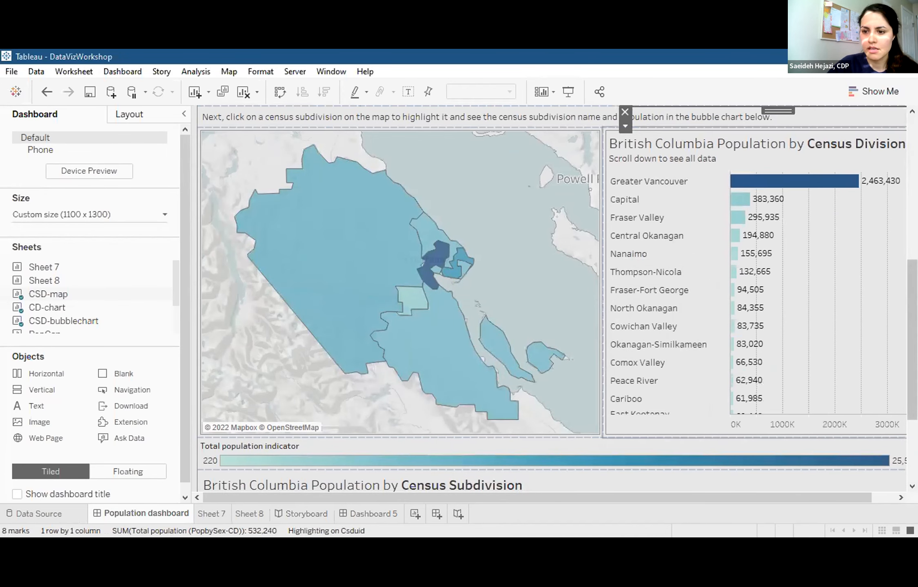
pyautogui.scroll(5, 551, 298)
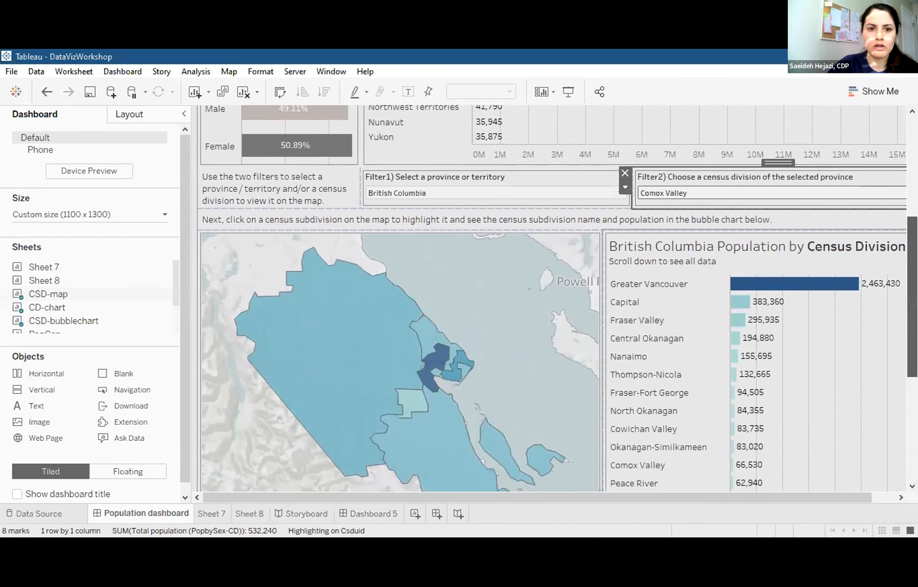
pyautogui.scroll(5, 551, 298)
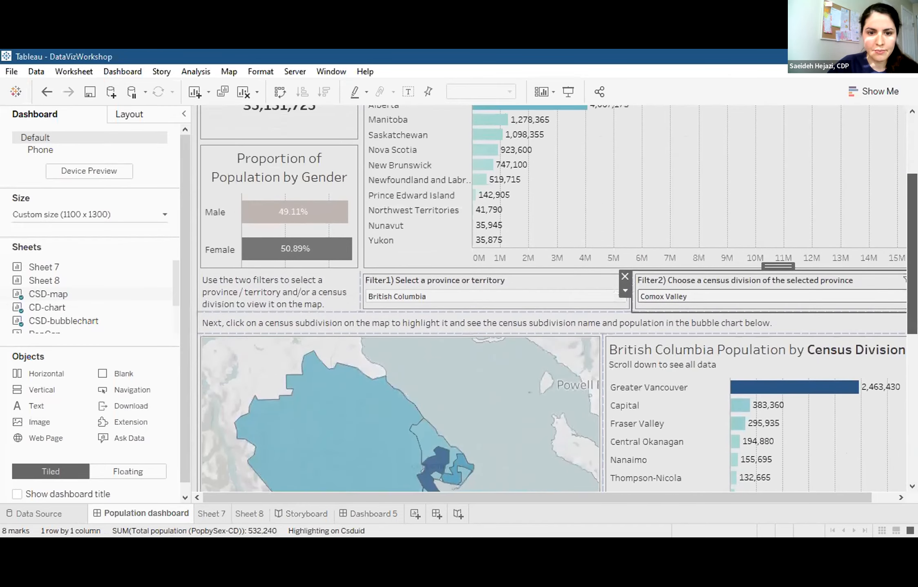
# Step: Inspect the subdivision tooltips on the Comox Valley map and select Courtenay to highlight it in the bubble chart
pyautogui.scroll(-14, 551, 297)
pyautogui.moveTo(912, 379)
pyautogui.mouseDown()
pyautogui.moveTo(912, 399)
pyautogui.moveTo(912, 389)
pyautogui.mouseUp()
pyautogui.moveTo(373, 185)
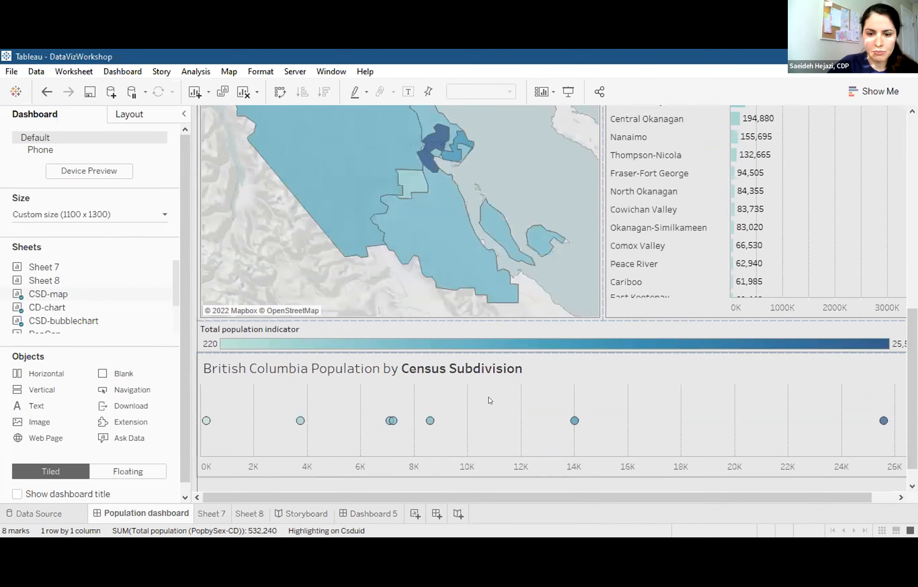
pyautogui.moveTo(389, 217)
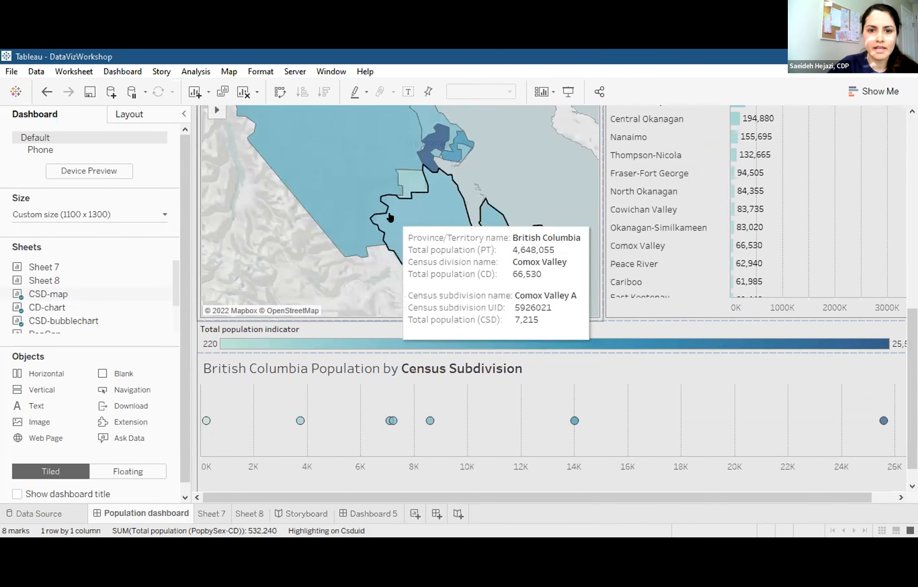
pyautogui.moveTo(427, 144)
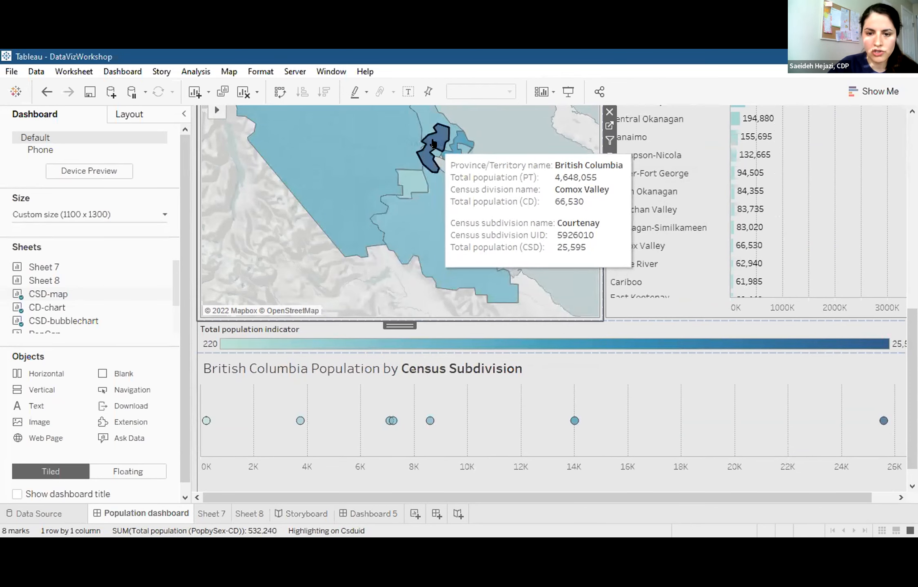
pyautogui.click(433, 143)
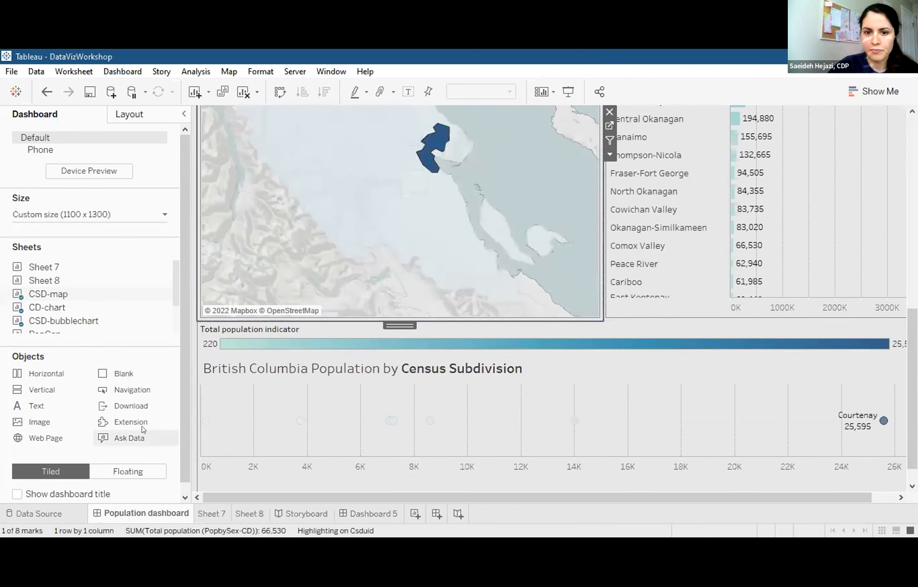
# Step: Clear the Courtenay selection and select Cumberland in the bubble chart to highlight it on the map
pyautogui.click(556, 441)
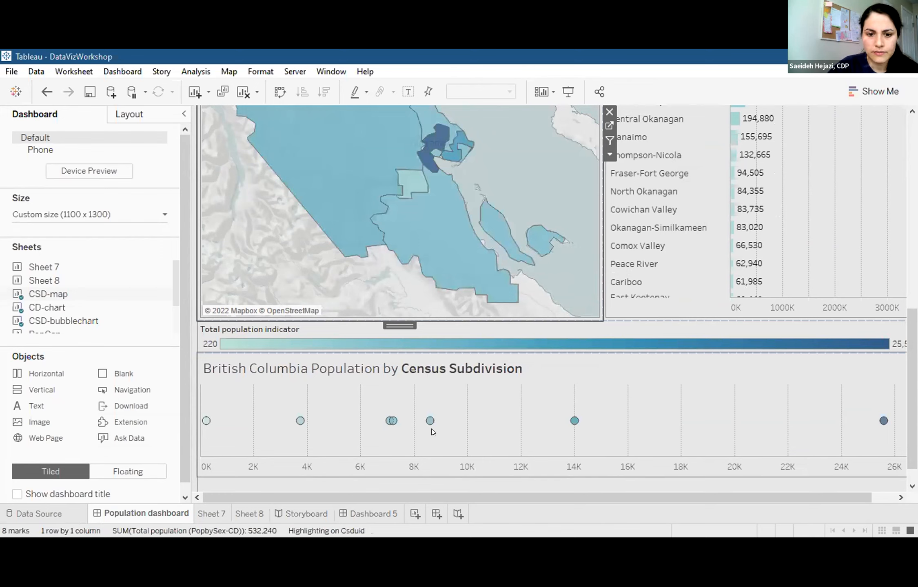
pyautogui.click(300, 421)
pyautogui.moveTo(364, 244)
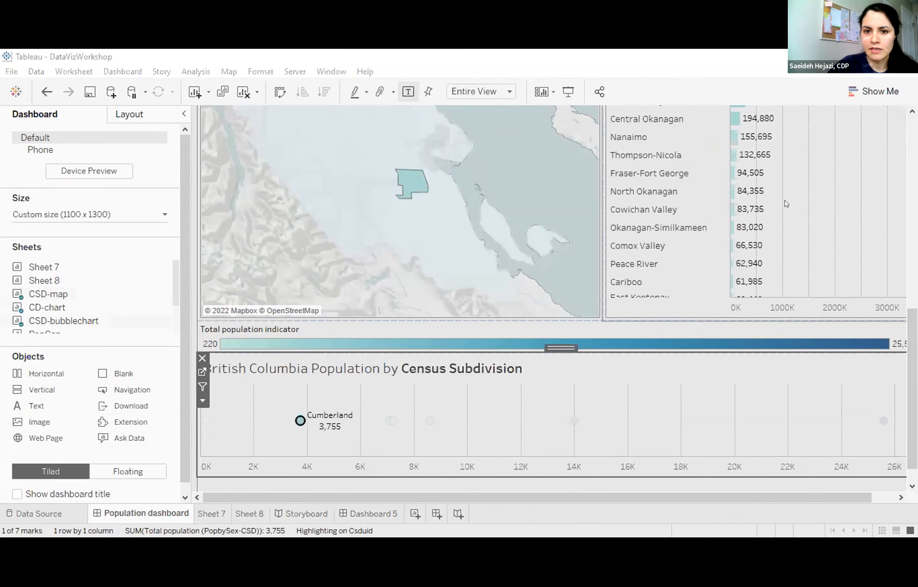
# Step: Open the dashboard actions and check which action types can be added, without adding one
pyautogui.click(116, 72)
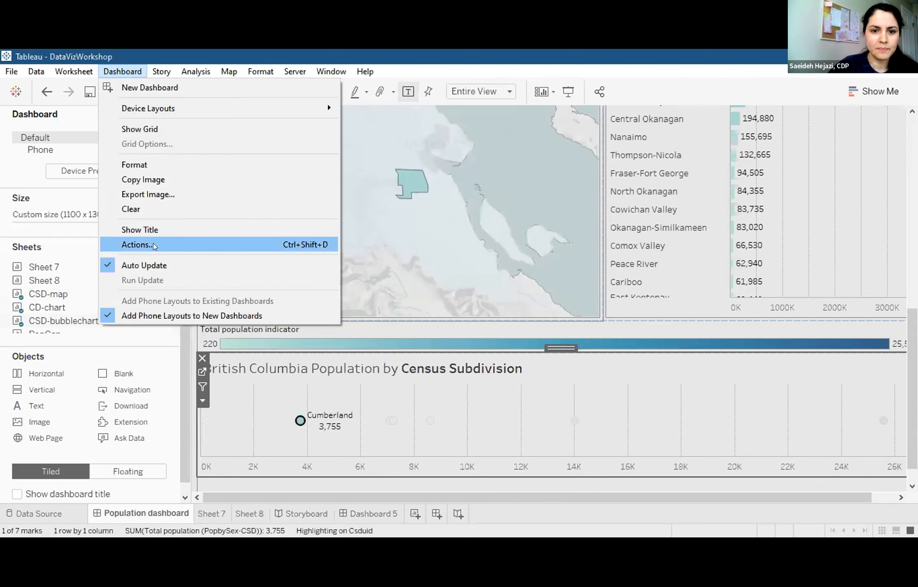
pyautogui.click(153, 244)
pyautogui.click(486, 336)
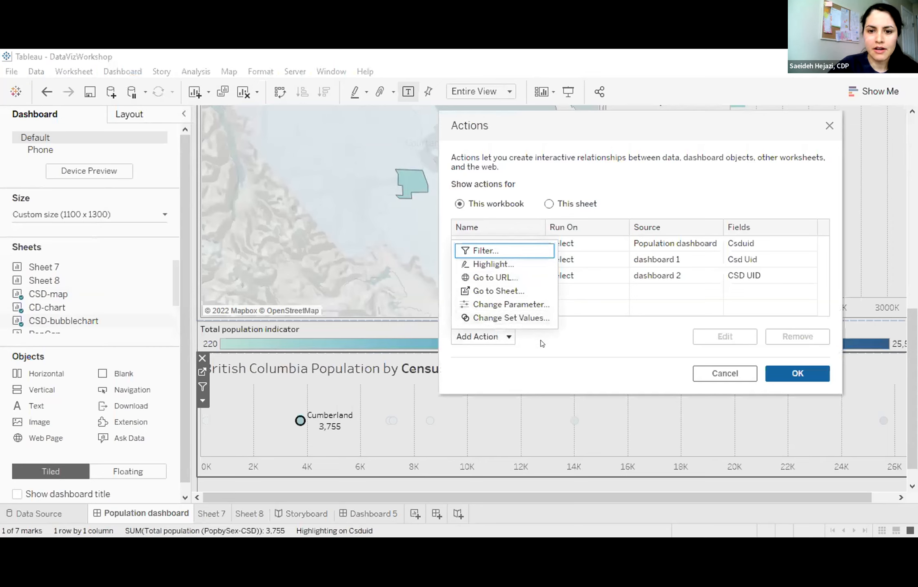
pyautogui.click(520, 333)
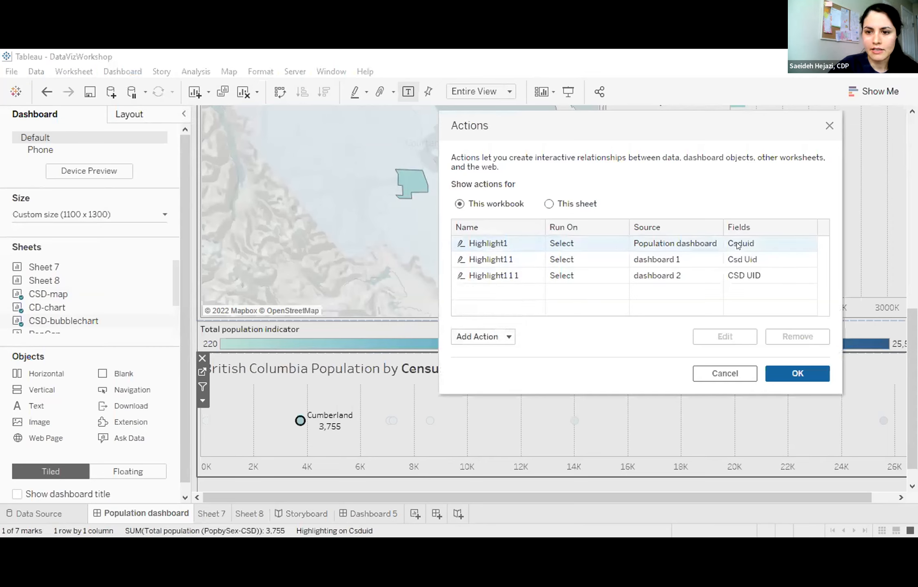
# Step: Review the source sheets, target sheets and target highlighting fields of the Population dashboard's Highlight1 action, leaving its settings as they are
pyautogui.click(605, 245)
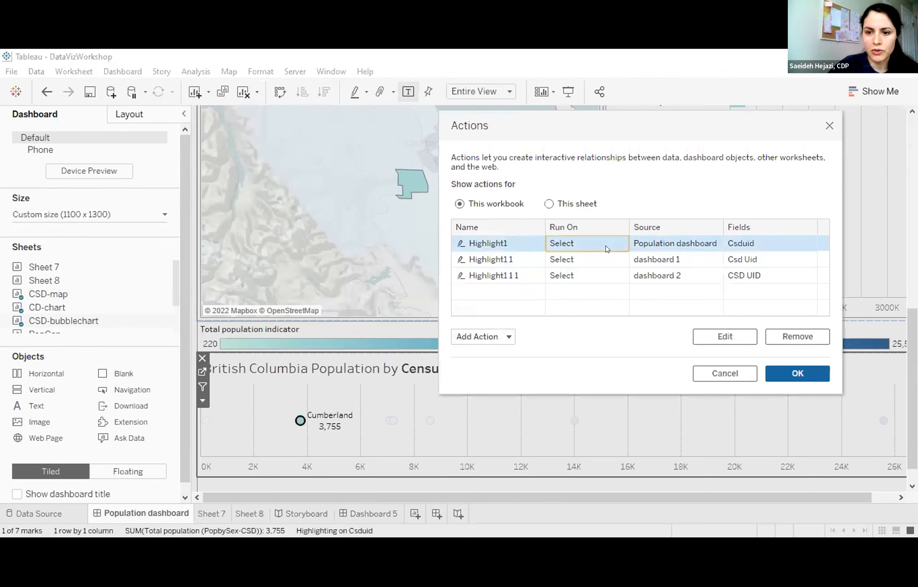
pyautogui.click(714, 336)
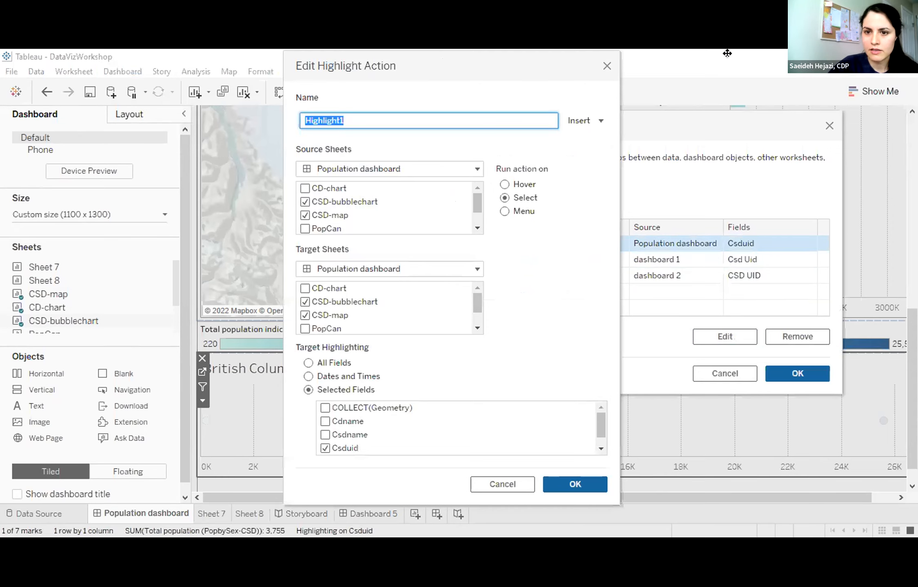
pyautogui.moveTo(446, 55); pyautogui.dragTo(727, 53)
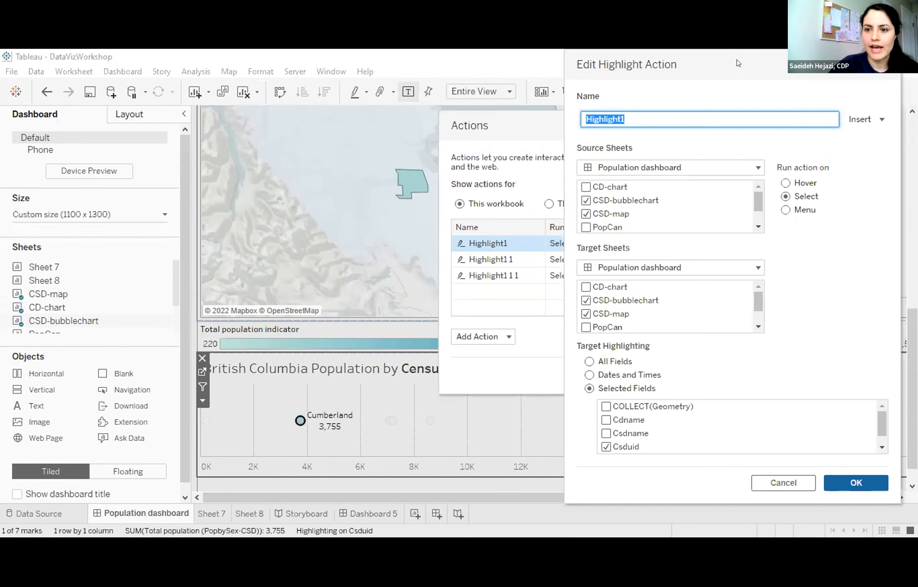
pyautogui.moveTo(737, 63); pyautogui.dragTo(752, 65)
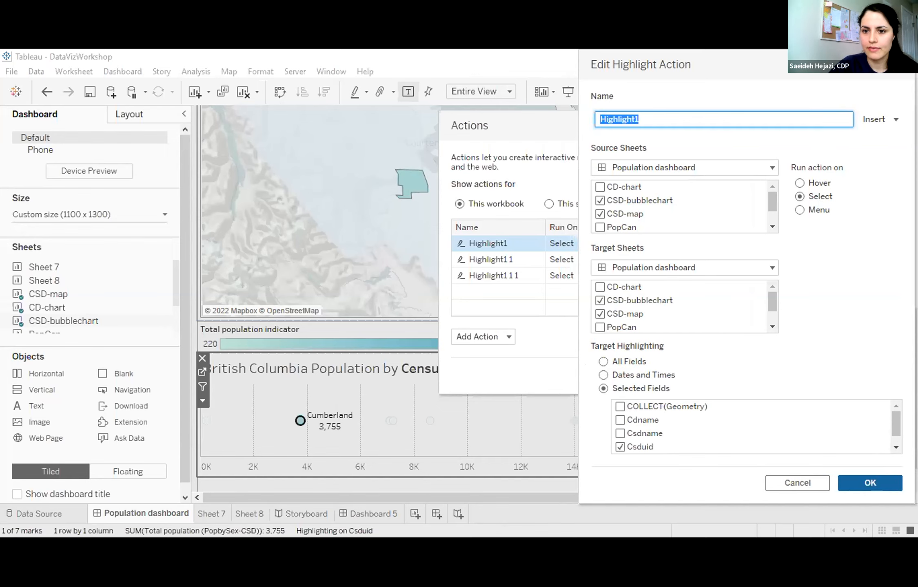
pyautogui.press('Return')
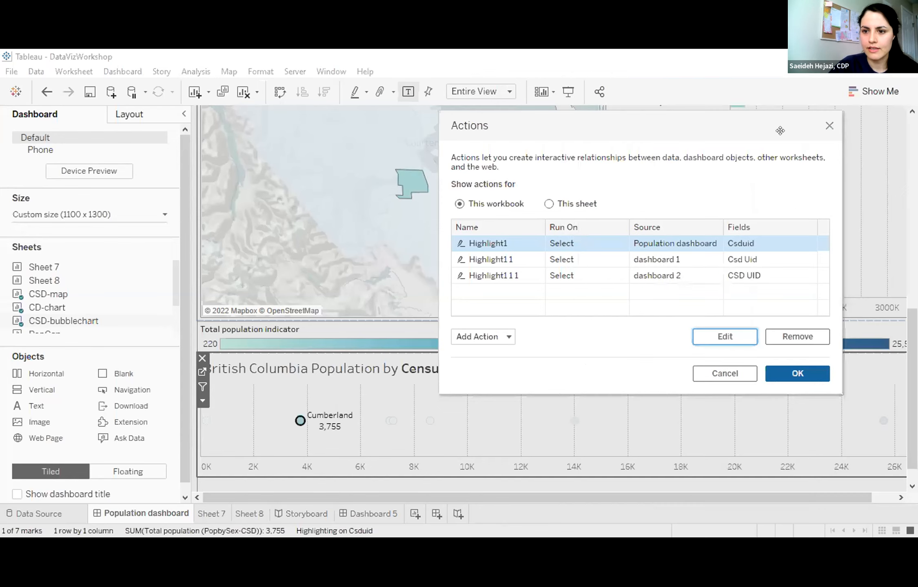
pyautogui.click(724, 374)
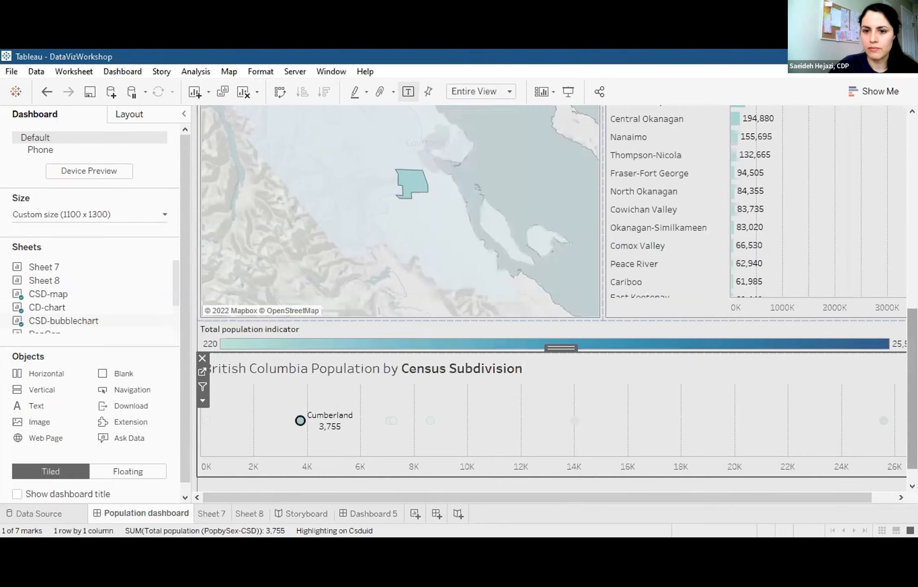
# Step: Clear the Cumberland highlight from the map and bubble chart, and return to the start of the dashboard
pyautogui.scroll(10, 550, 298)
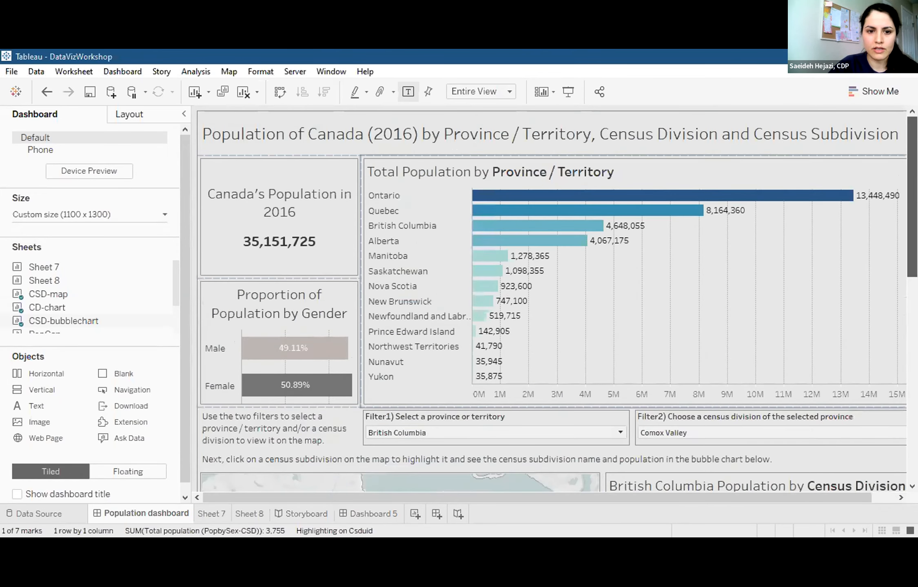
pyautogui.scroll(-5, 517, 246)
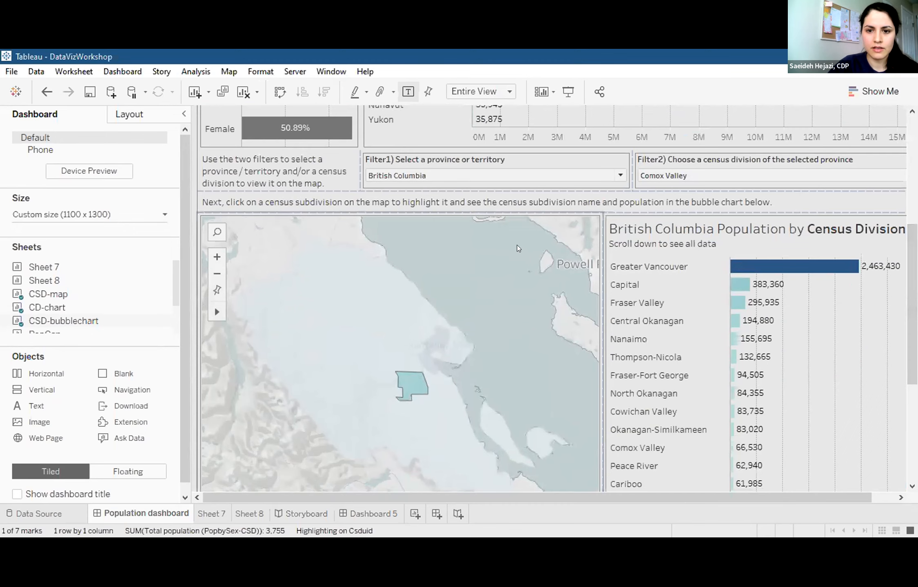
pyautogui.click(517, 245)
pyautogui.scroll(-5, 623, 236)
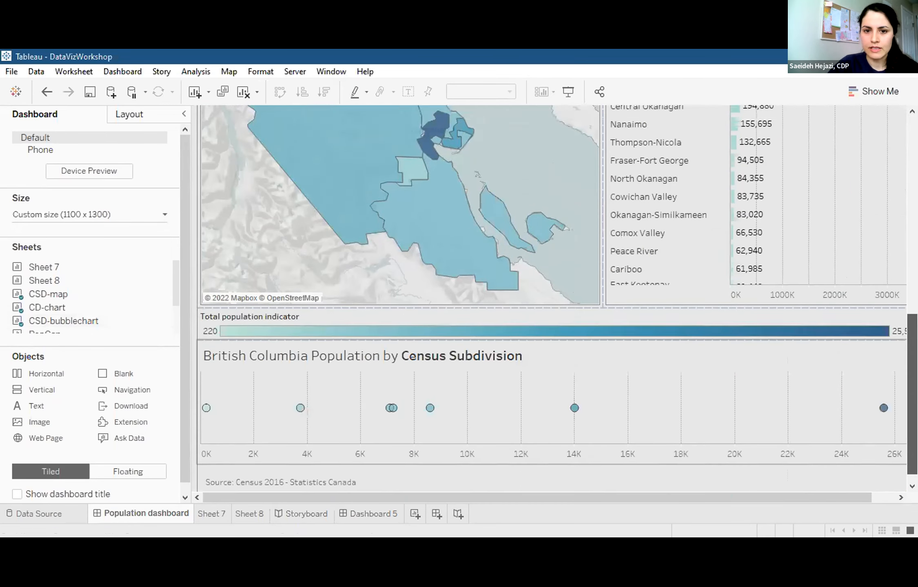
pyautogui.scroll(10, 551, 298)
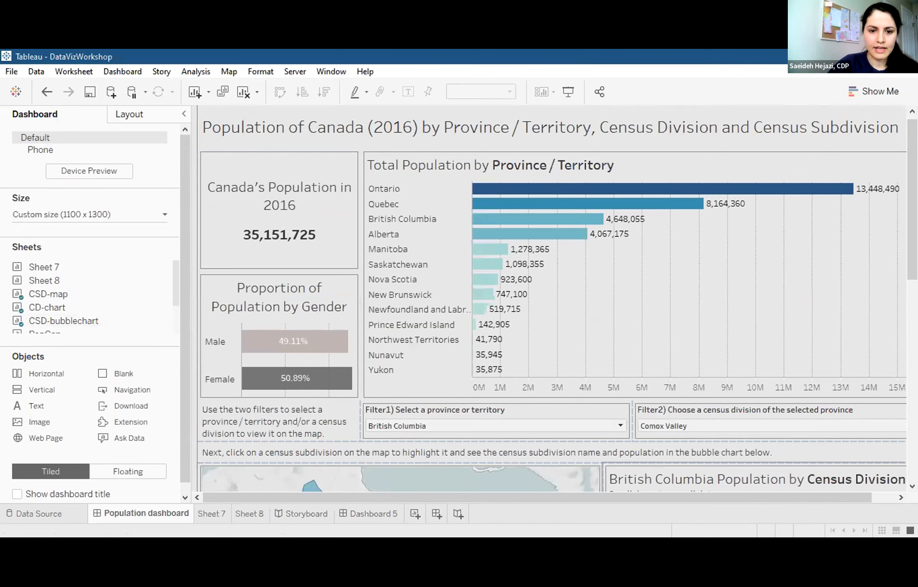
# Step: Open the Storyboard story and examine its story points, available sheets and size setting
pyautogui.hotkey('alt', 'Tab')
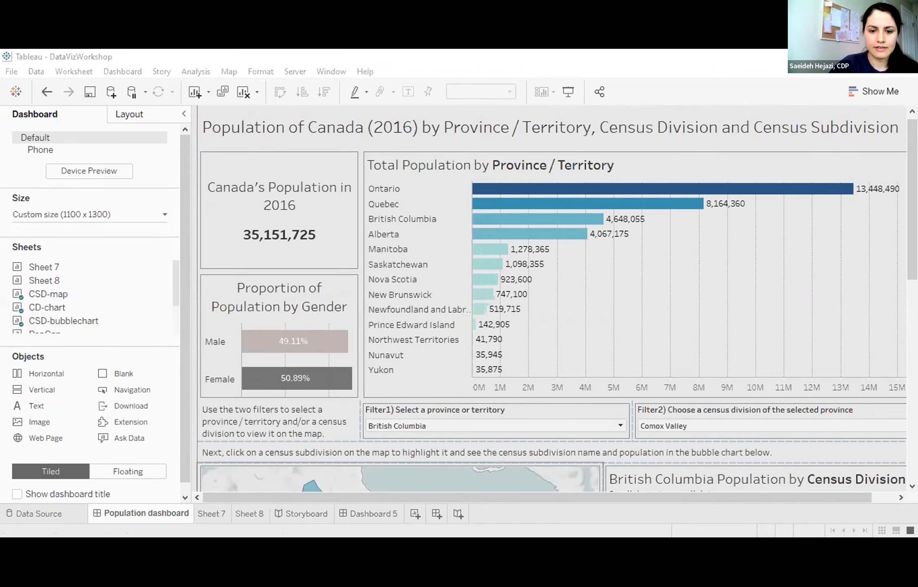
pyautogui.click(289, 526)
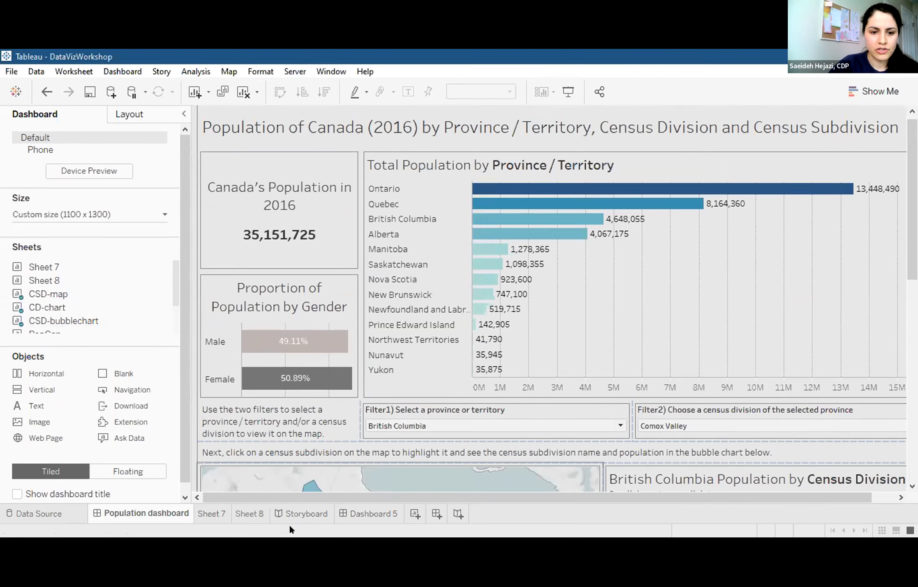
pyautogui.click(290, 514)
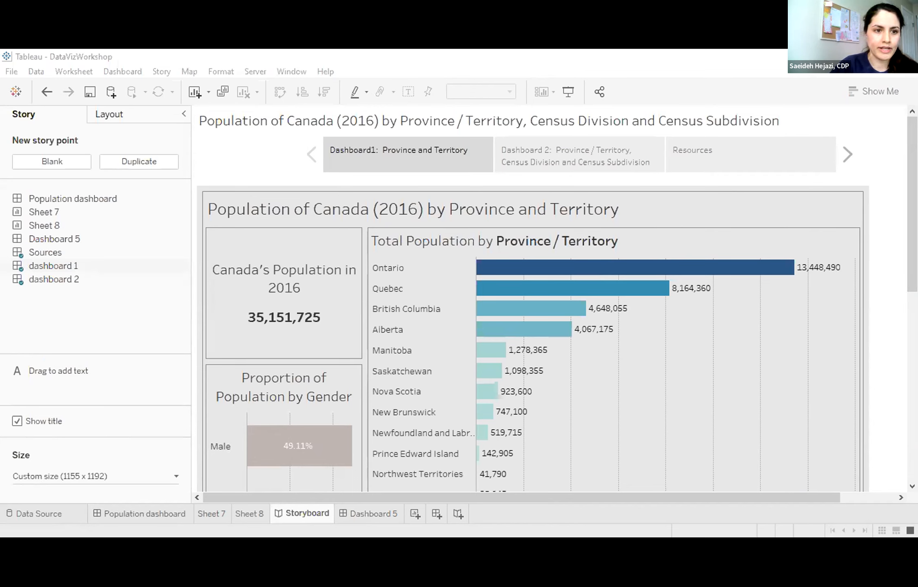
pyautogui.click(378, 163)
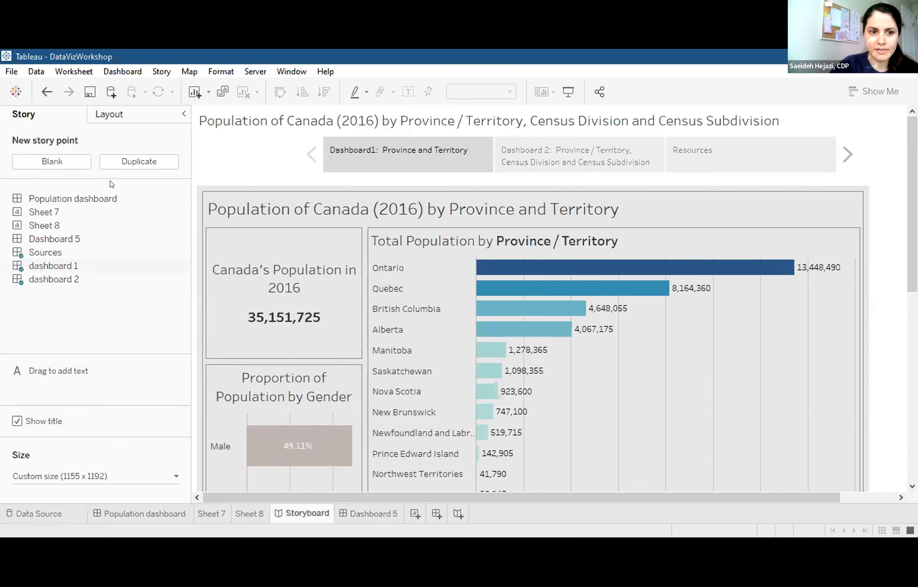
pyautogui.moveTo(44, 192)
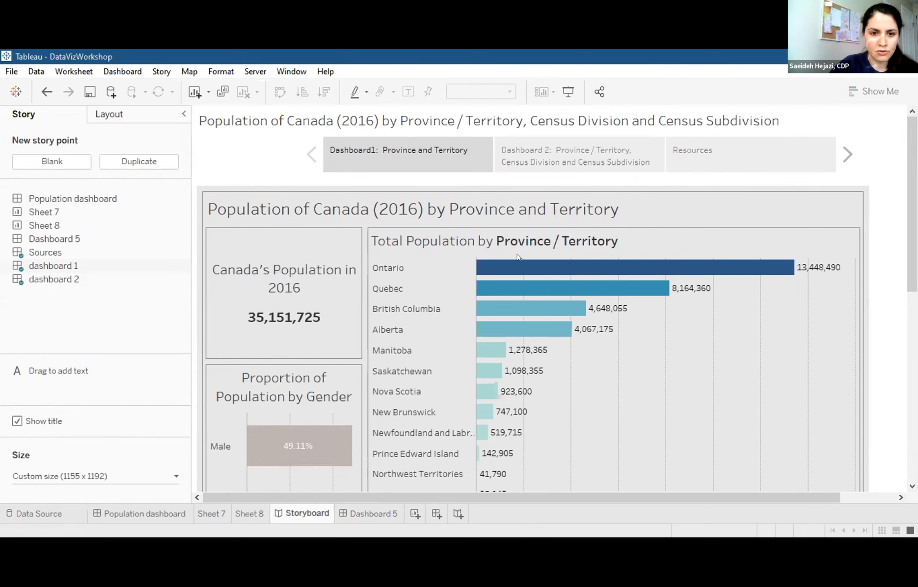
pyautogui.click(54, 472)
pyautogui.click(53, 476)
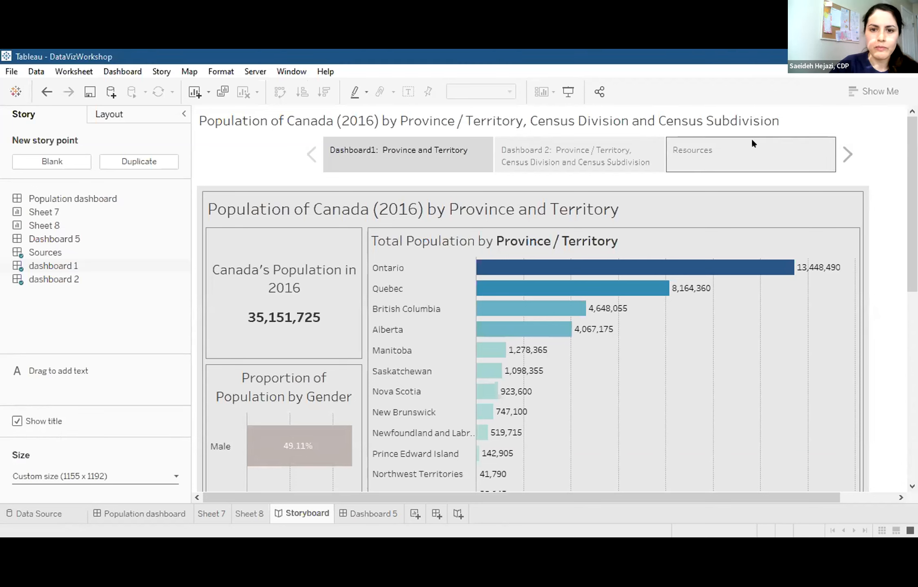
# Step: Inspect the caption and full dashboard of the story point "Dashboard1: Province and Territory" without changing them
pyautogui.doubleClick(434, 164)
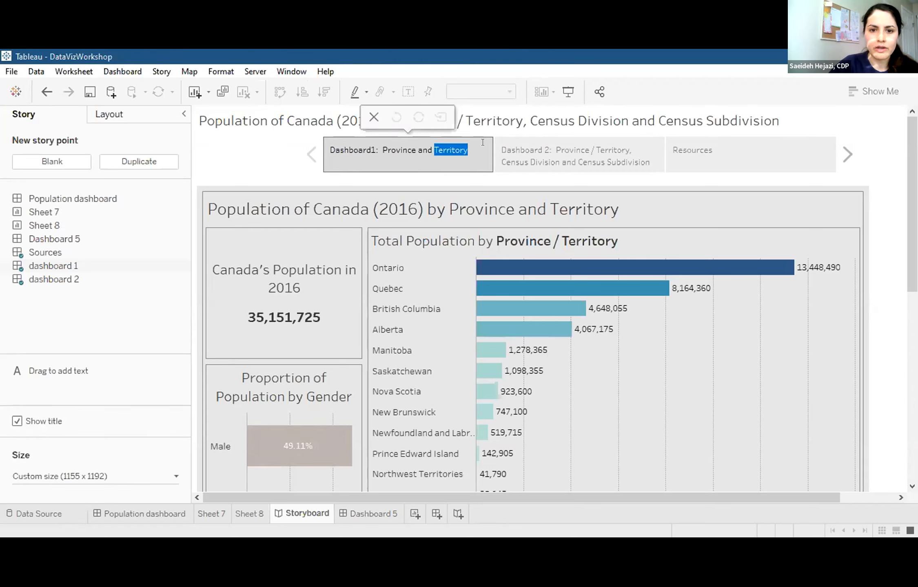
pyautogui.click(468, 143)
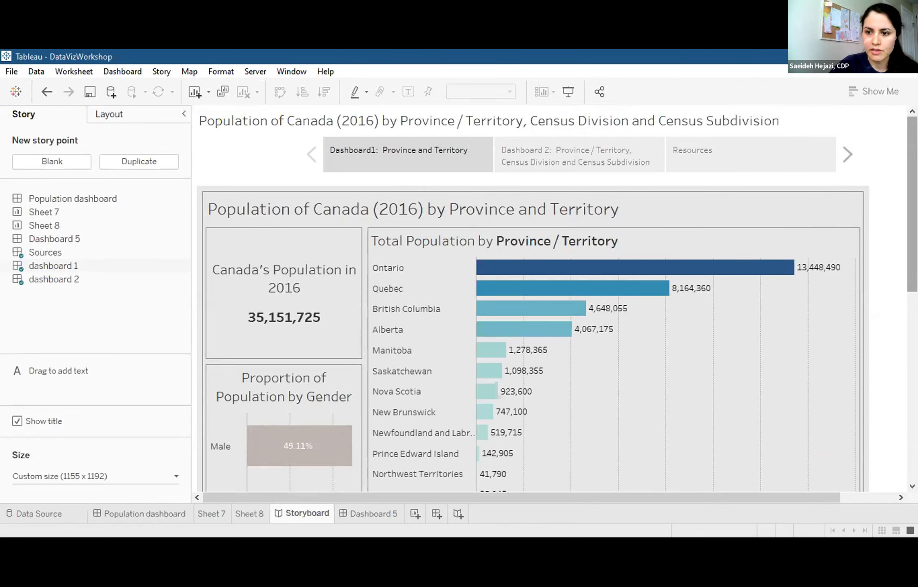
pyautogui.scroll(-5, 530, 298)
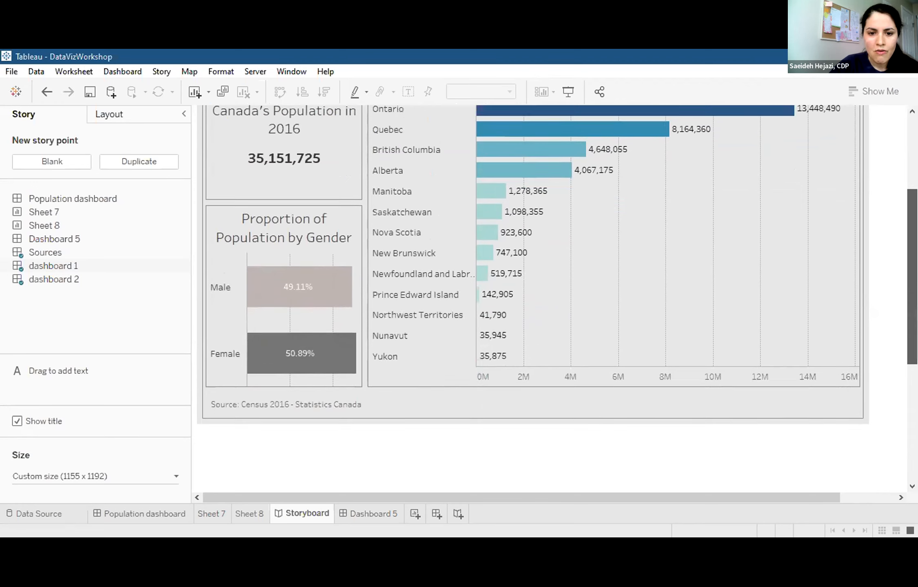
pyautogui.scroll(5, 530, 298)
# Step: Show the "Dashboard 2: Province / Territory, Census Division and Census Subdivision" story point and look through its filters, map and charts
pyautogui.click(616, 159)
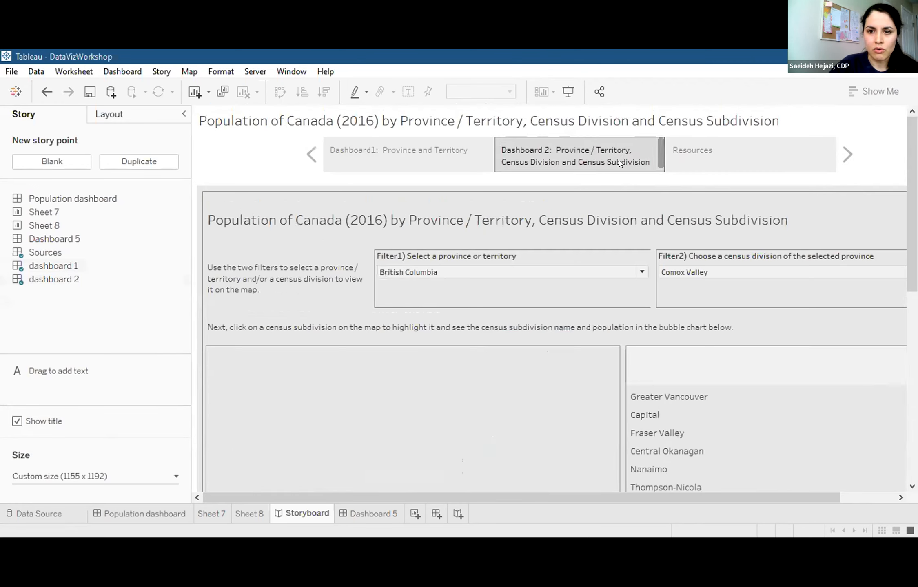
pyautogui.scroll(-1, 618, 161)
pyautogui.scroll(-5, 711, 135)
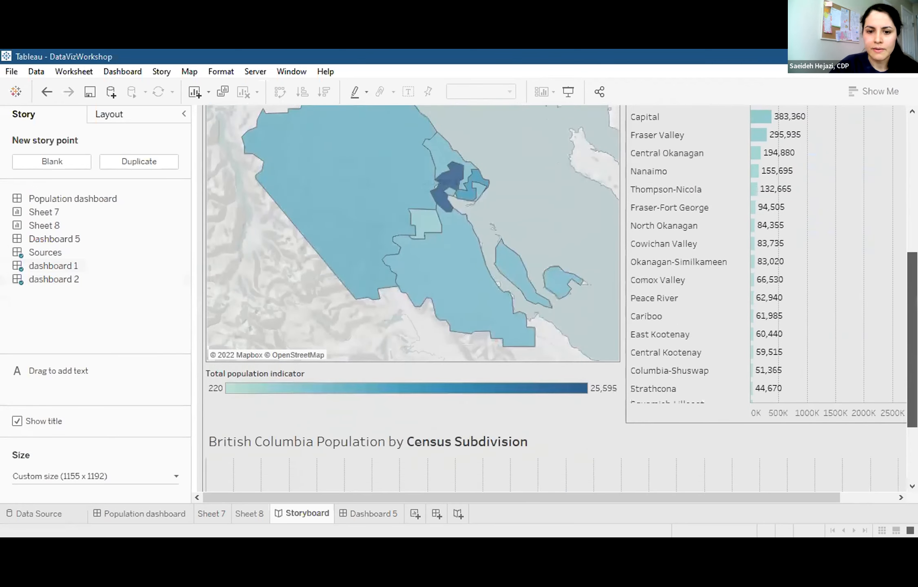
pyautogui.scroll(6, 711, 134)
# Step: Show the Resources story point and look through its list of reference links
pyautogui.click(746, 142)
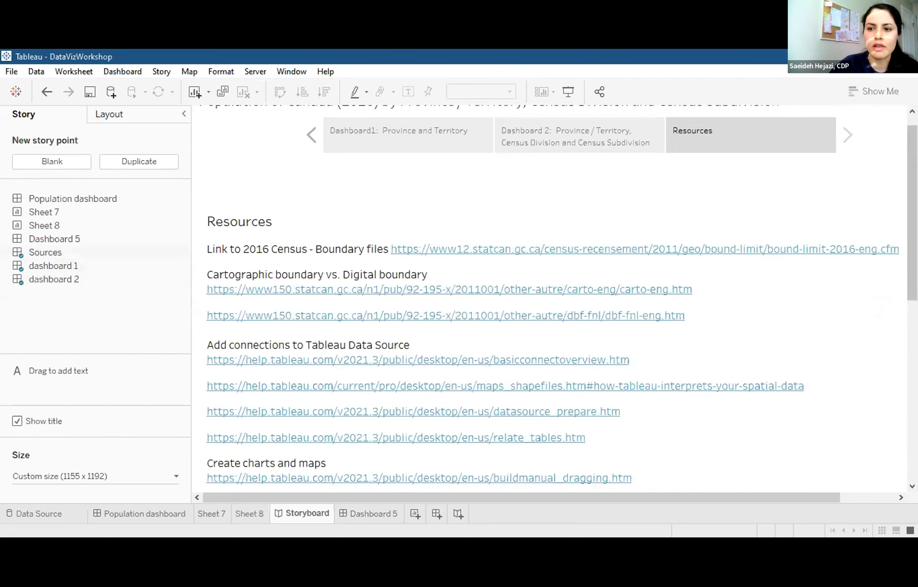
pyautogui.scroll(-1, 357, 381)
pyautogui.scroll(-3, 561, 294)
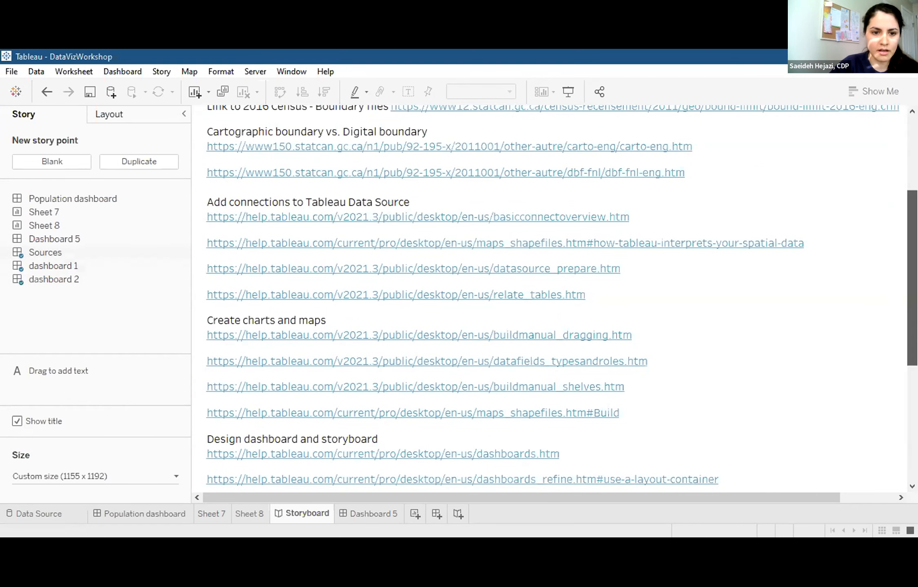
pyautogui.scroll(-5, 551, 298)
pyautogui.scroll(9, 551, 298)
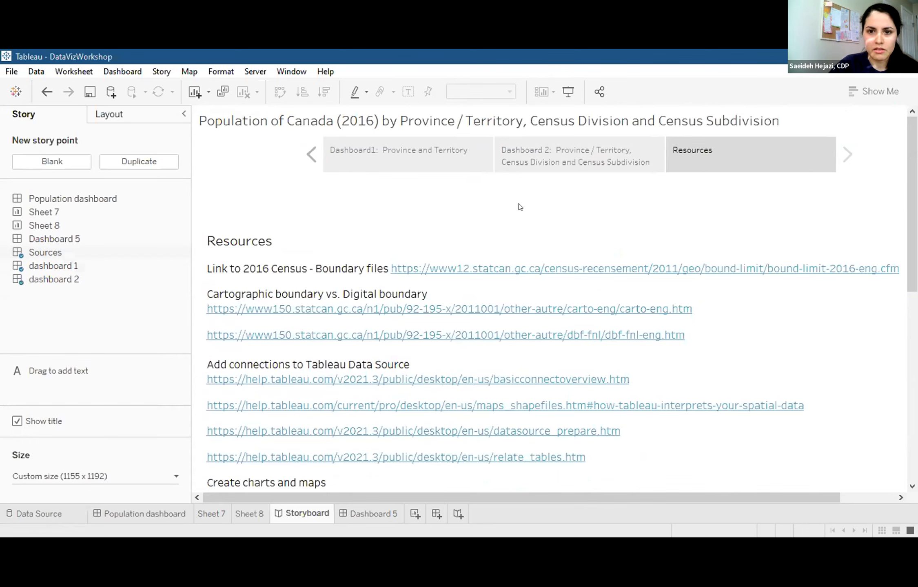
# Step: Switch to the Data Visualization Workshop presentation in PowerPoint and show slide 36 on storyboards, followed by the closing "Thank you!" slide
pyautogui.hotkey('alt', 'Tab')
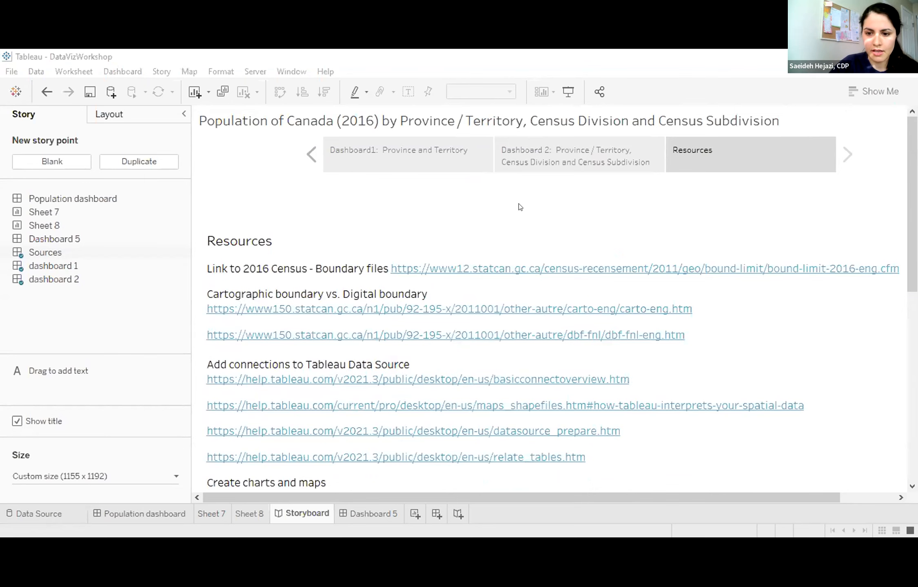
pyautogui.hotkey('alt', 'Tab')
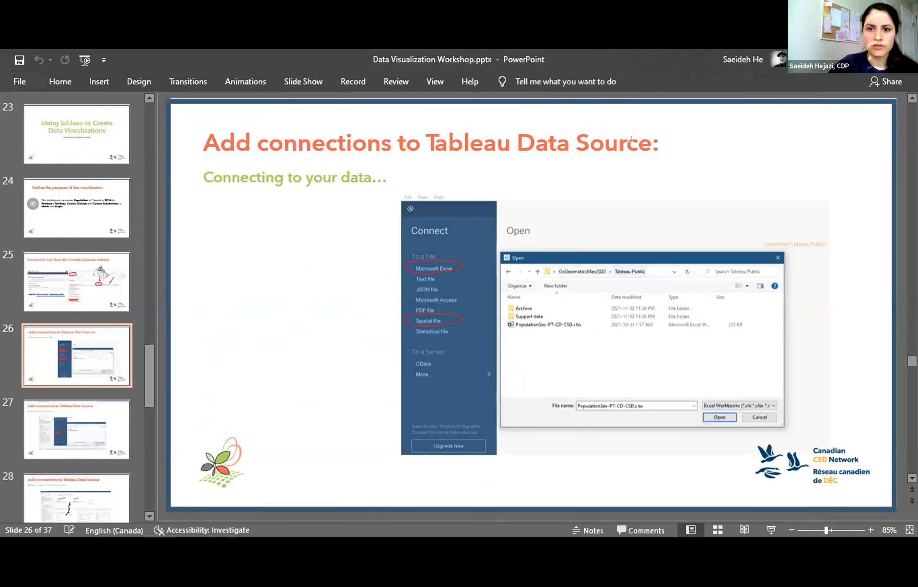
pyautogui.moveTo(144, 371); pyautogui.dragTo(143, 504)
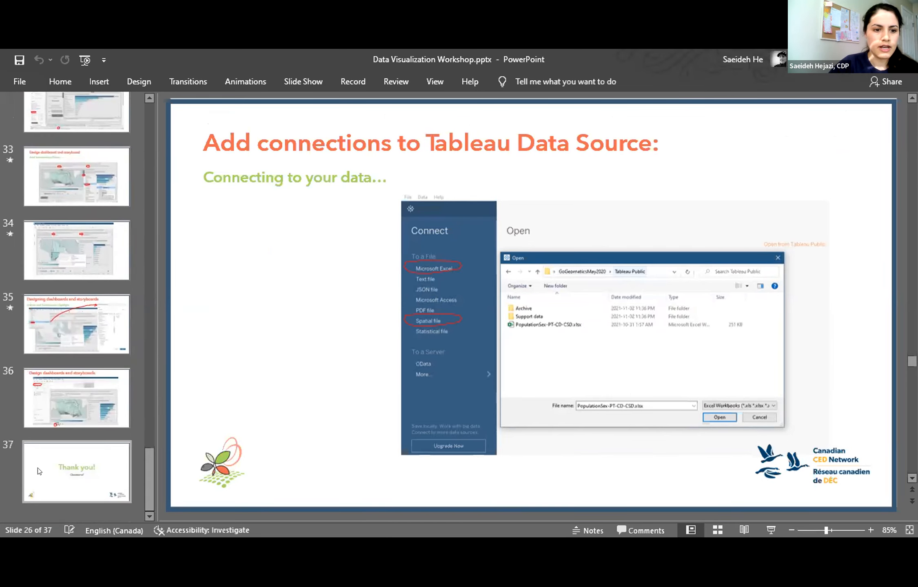
pyautogui.click(88, 406)
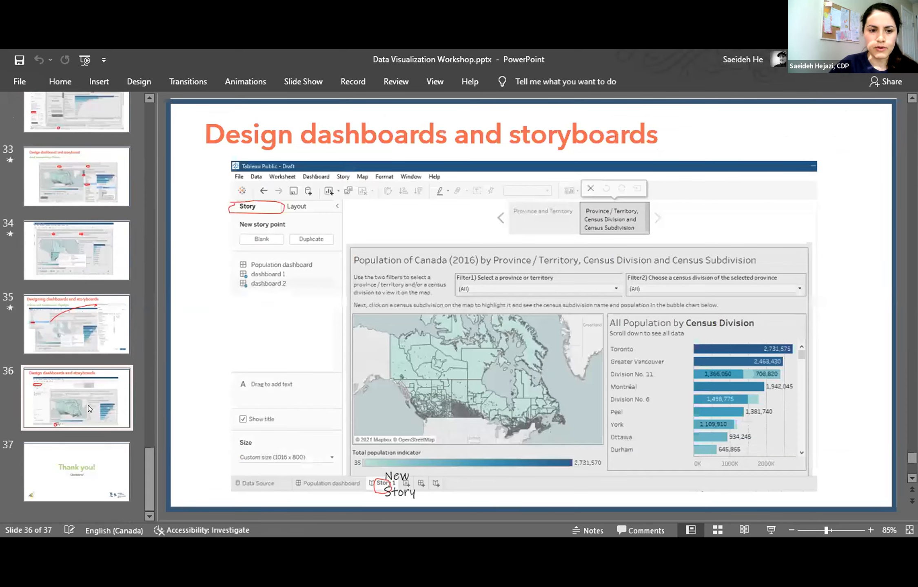
pyautogui.click(86, 471)
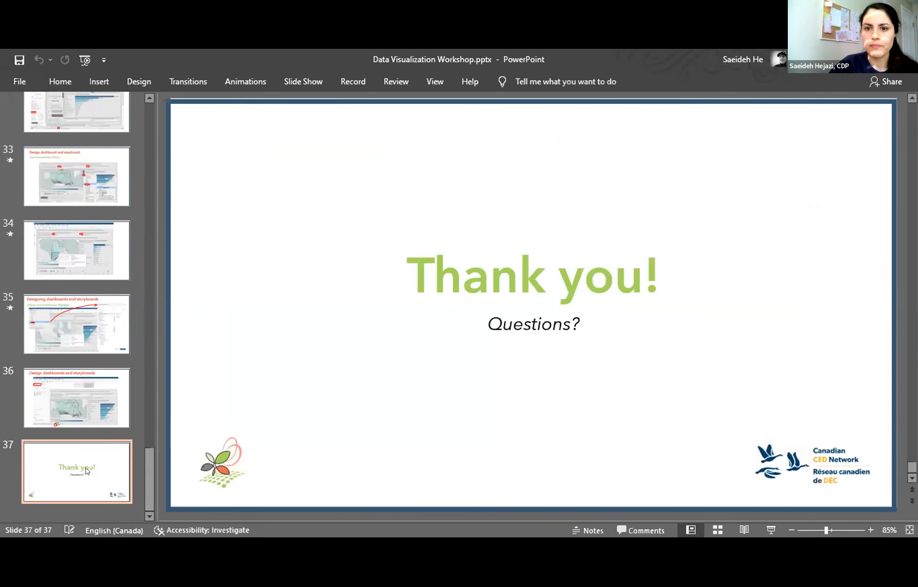